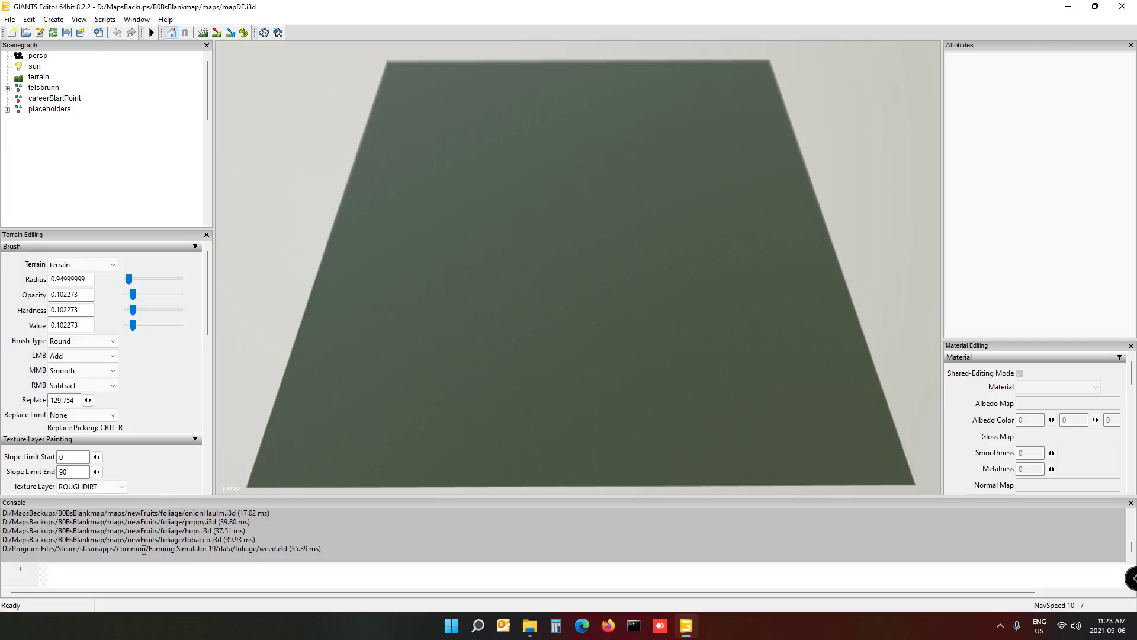
# Step: Enlarge the console to examine the list of loaded foliage files, and restore it to a smaller height
pyautogui.moveTo(166, 503); pyautogui.dragTo(148, 437)
pyautogui.scroll(5, 61, 494)
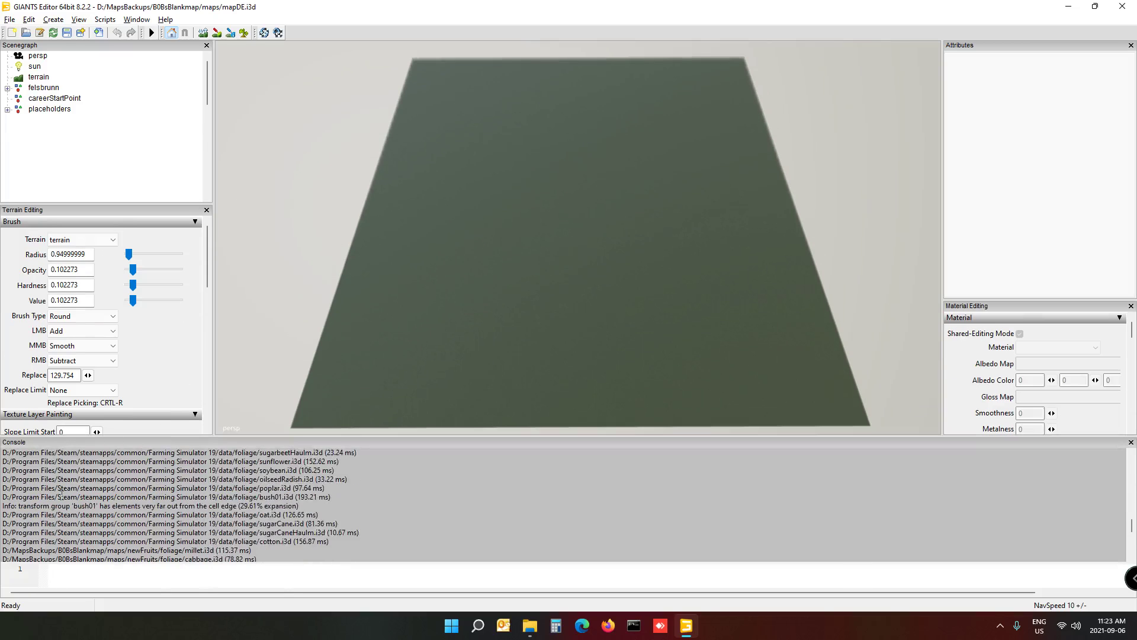
pyautogui.scroll(-6, 61, 493)
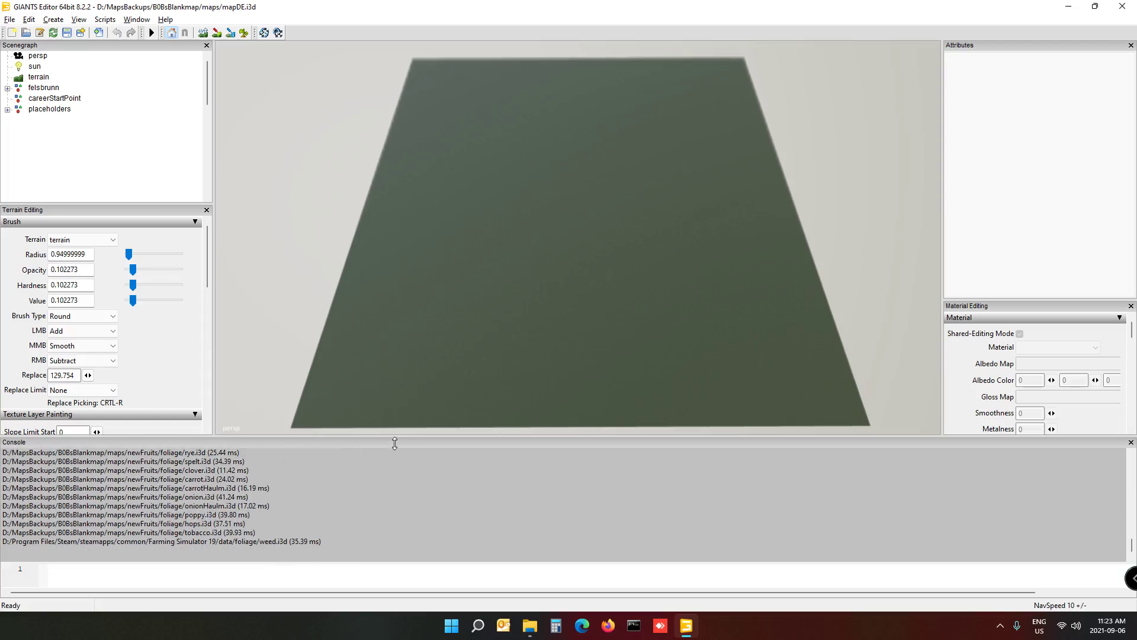
pyautogui.moveTo(392, 442); pyautogui.dragTo(394, 478)
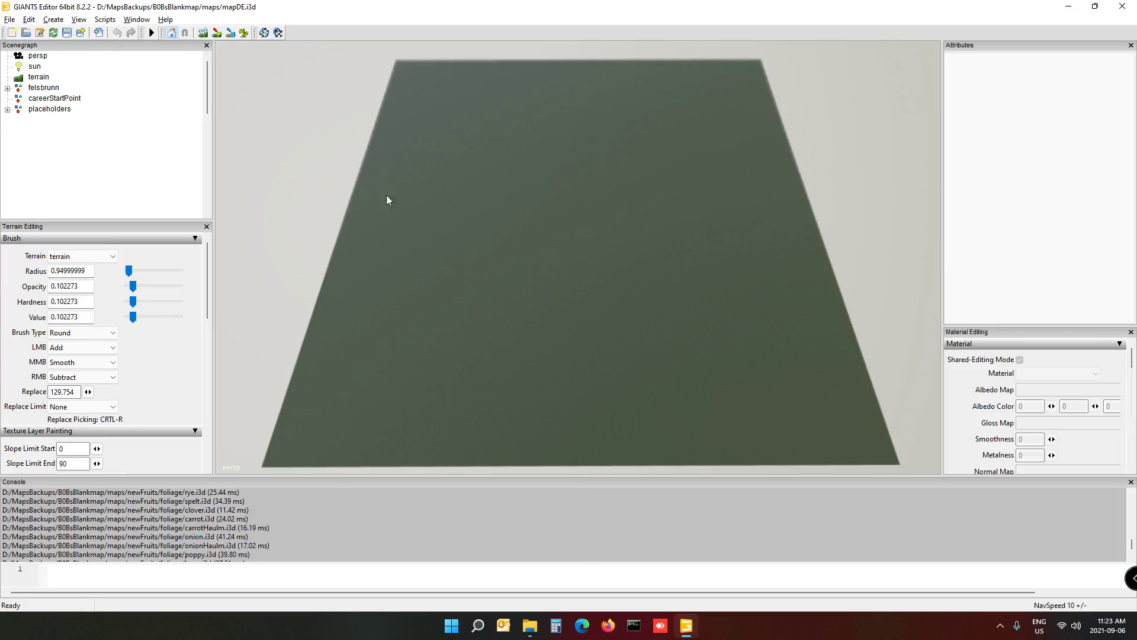
# Step: Examine the foliage and info layer painting settings and inspect the terrain's ground texture up close
pyautogui.click(244, 34)
pyautogui.moveTo(207, 286)
pyautogui.mouseDown()
pyautogui.moveTo(217, 396)
pyautogui.moveTo(211, 356)
pyautogui.mouseUp()
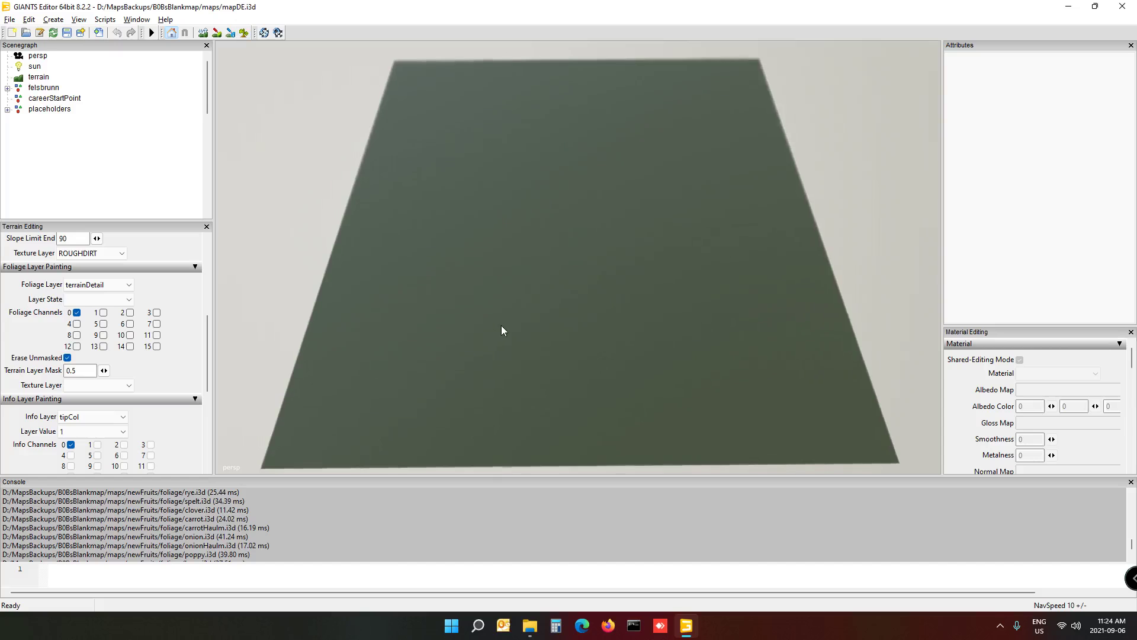
pyautogui.moveTo(501, 325); pyautogui.dragTo(506, 326, button='right')
pyautogui.scroll(5, 506, 322)
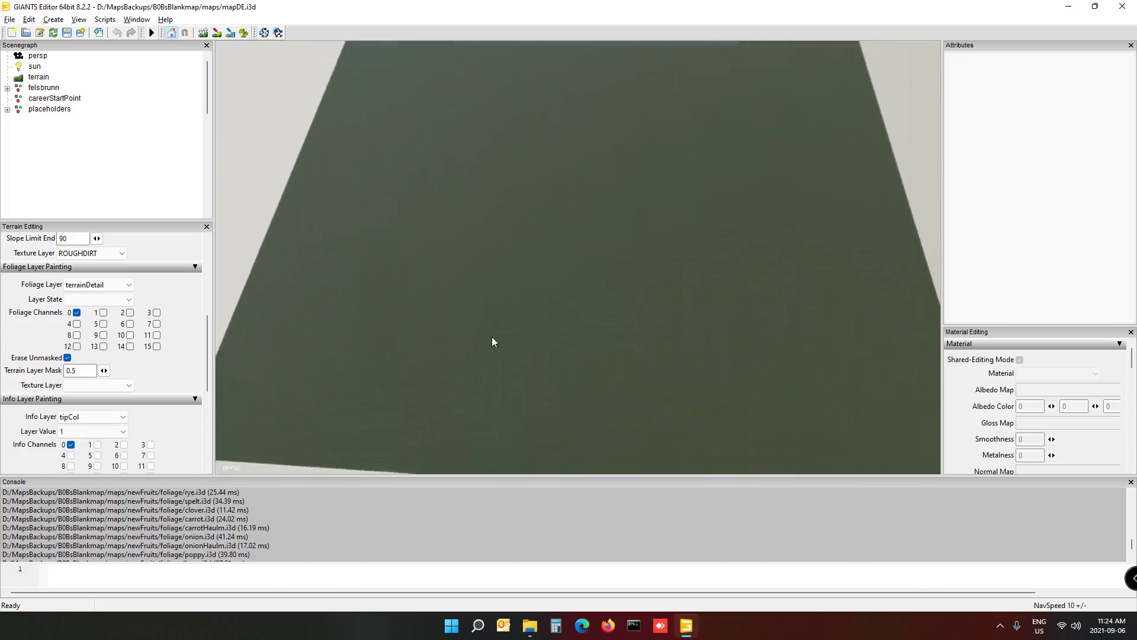
pyautogui.scroll(2, 494, 337)
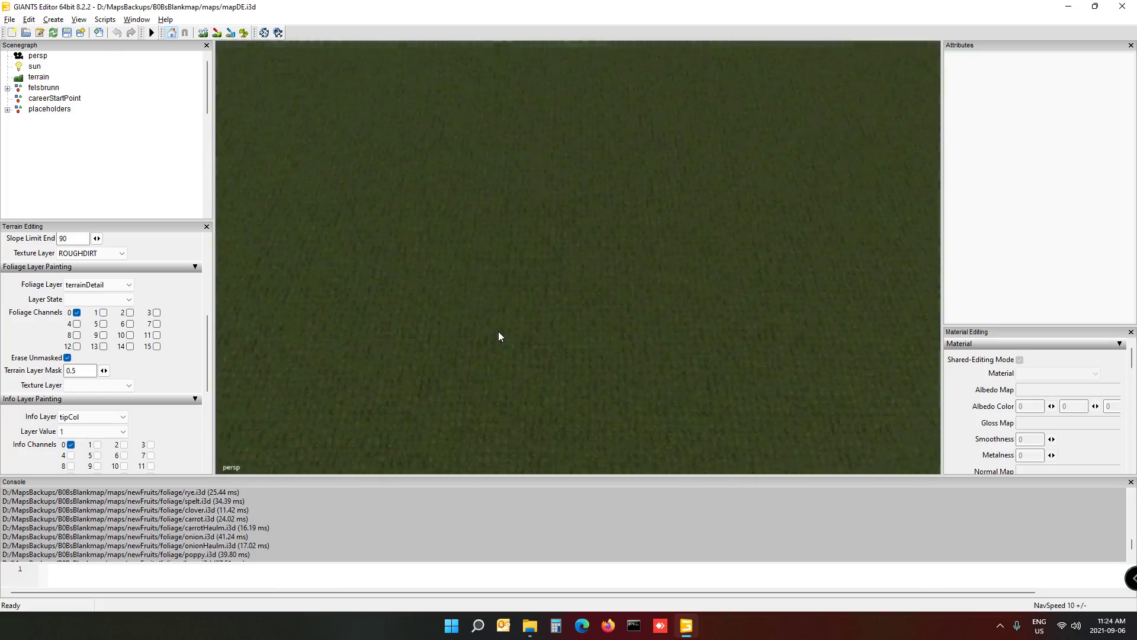
pyautogui.scroll(1, 498, 336)
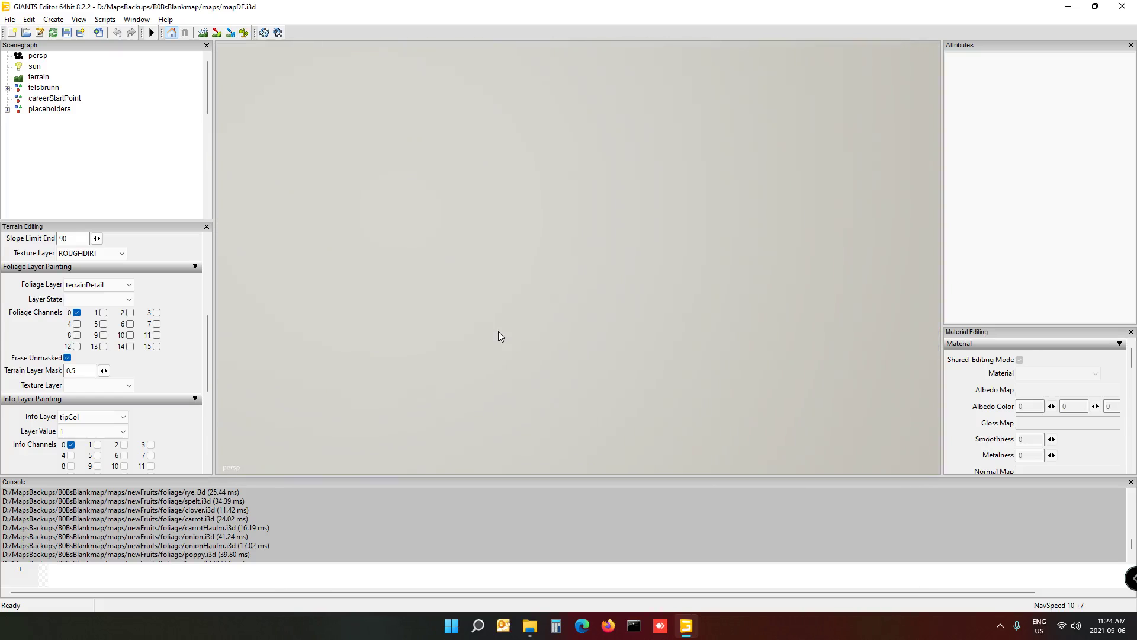
pyautogui.scroll(-1, 499, 333)
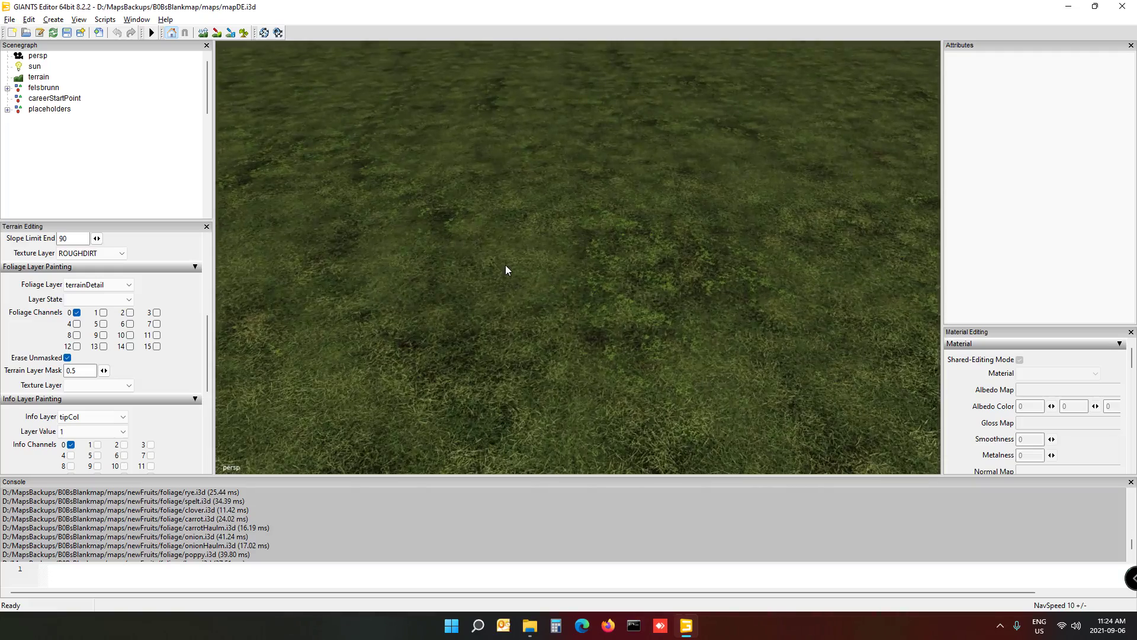
pyautogui.scroll(-2, 504, 261)
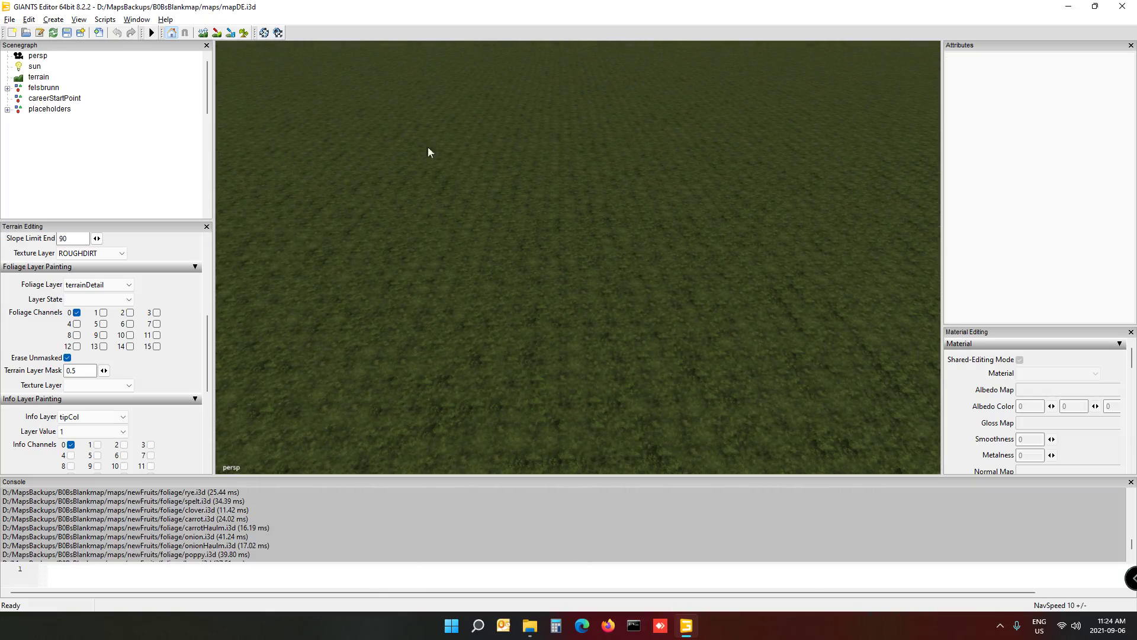
# Step: Switch to terrain texture painting and look through the available texture layers without choosing one
pyautogui.click(218, 34)
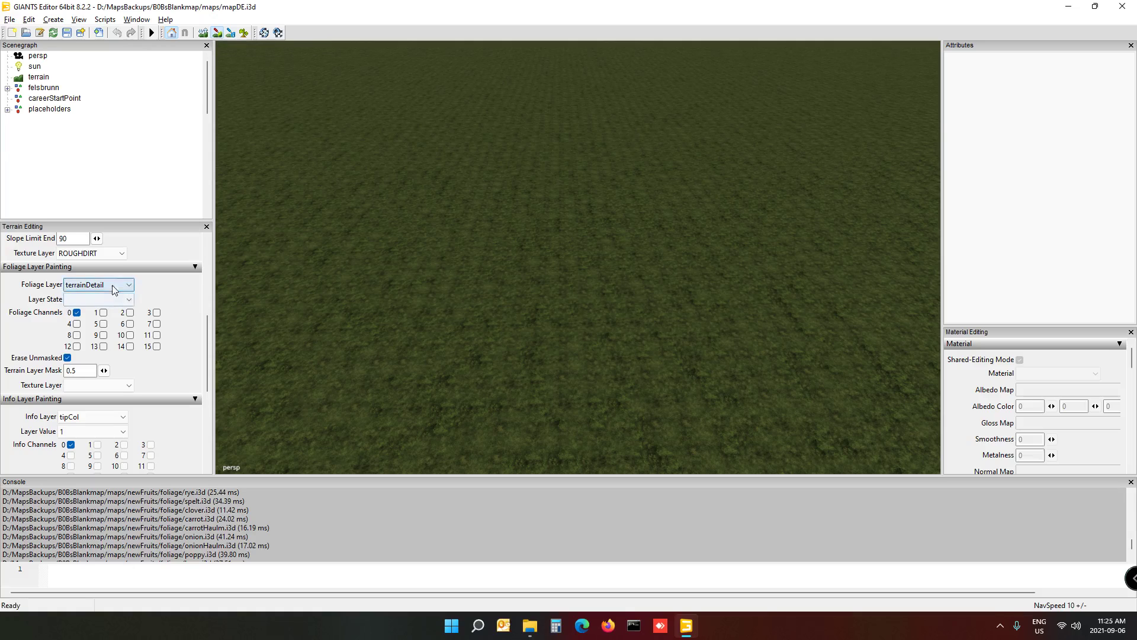
pyautogui.moveTo(207, 337); pyautogui.dragTo(206, 248)
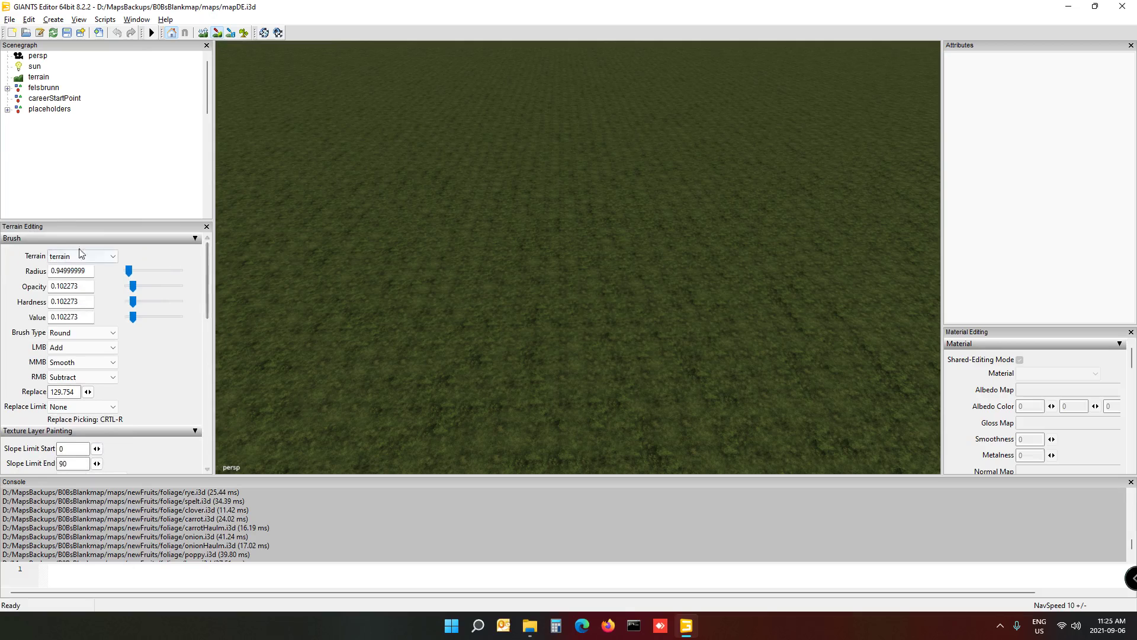
pyautogui.scroll(-2, 187, 372)
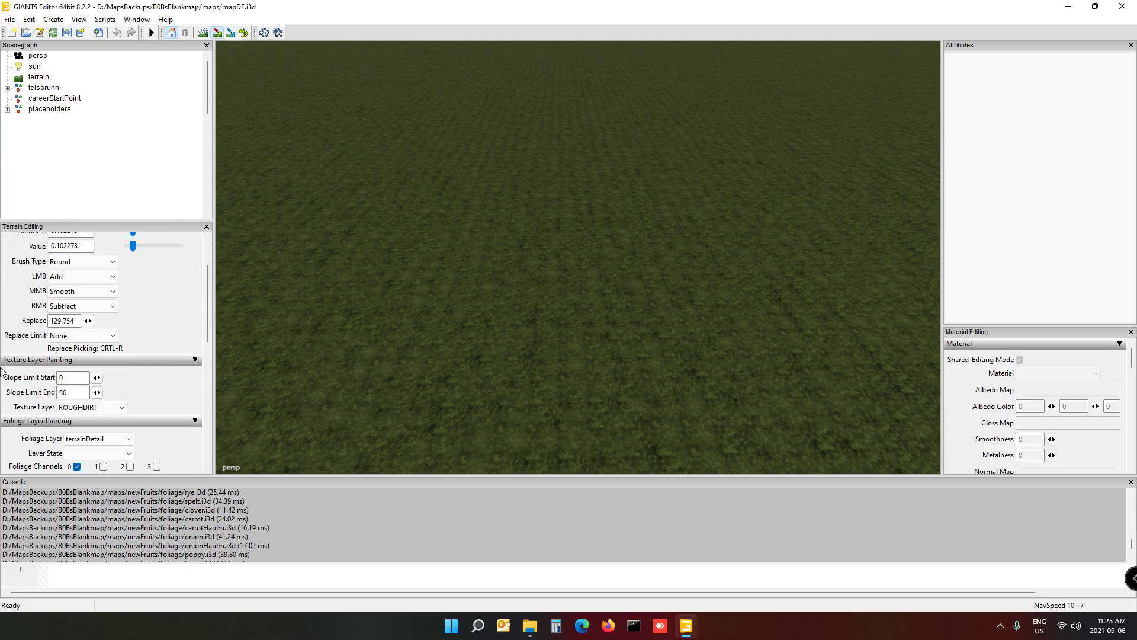
pyautogui.click(93, 410)
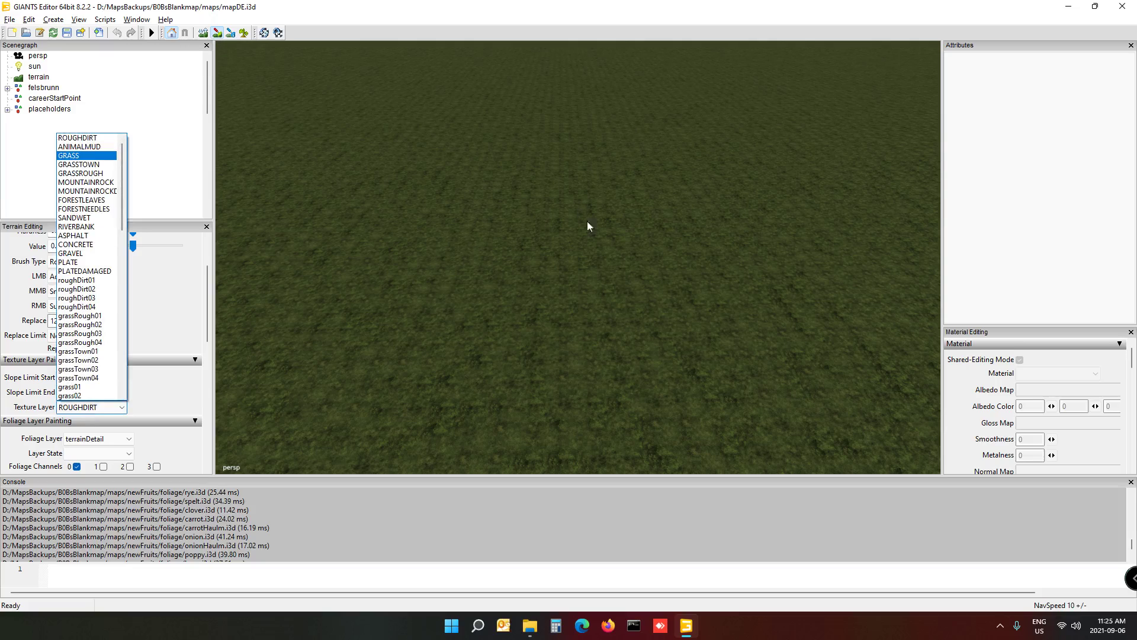
pyautogui.click(172, 84)
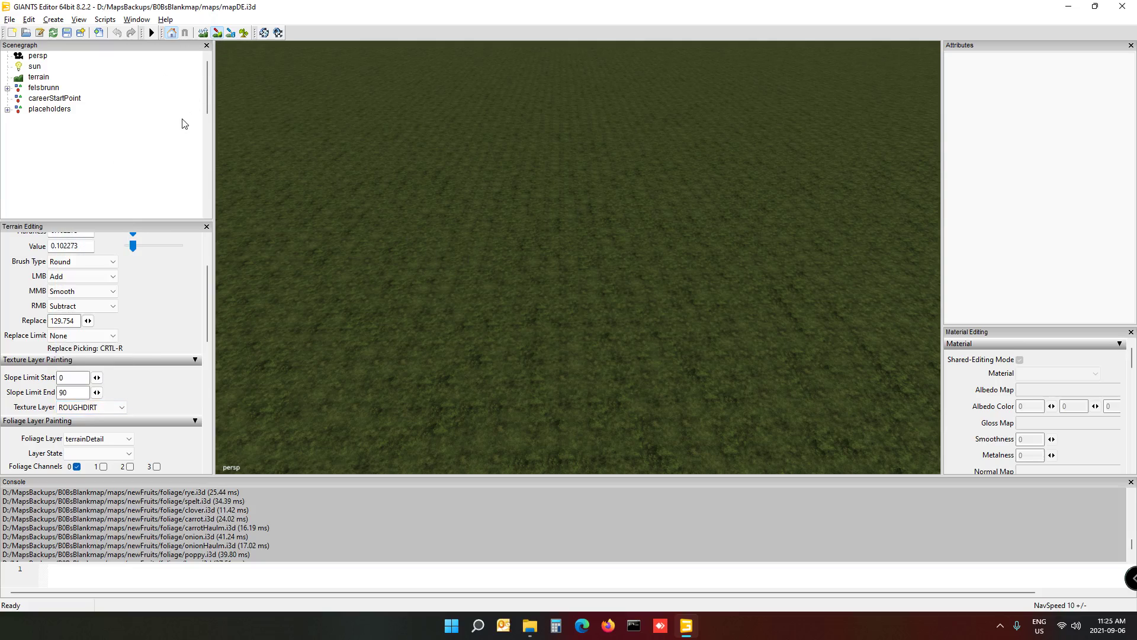
# Step: Activate foliage painting with the grass foliage layer in the green big state
pyautogui.click(249, 33)
pyautogui.moveTo(206, 315); pyautogui.dragTo(216, 354)
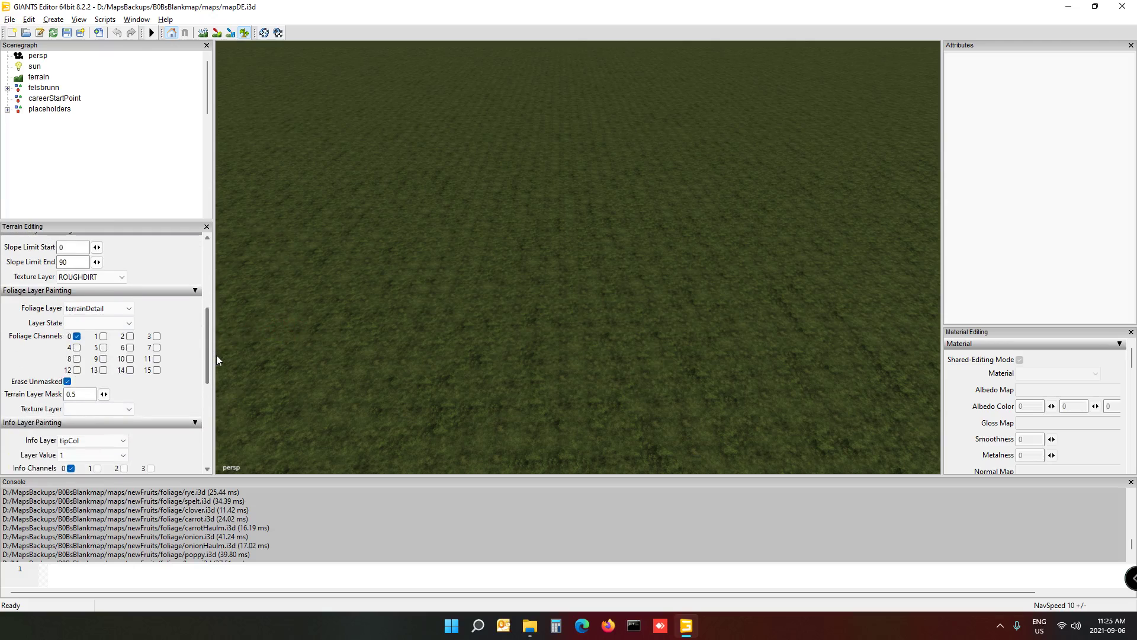
pyautogui.click(126, 308)
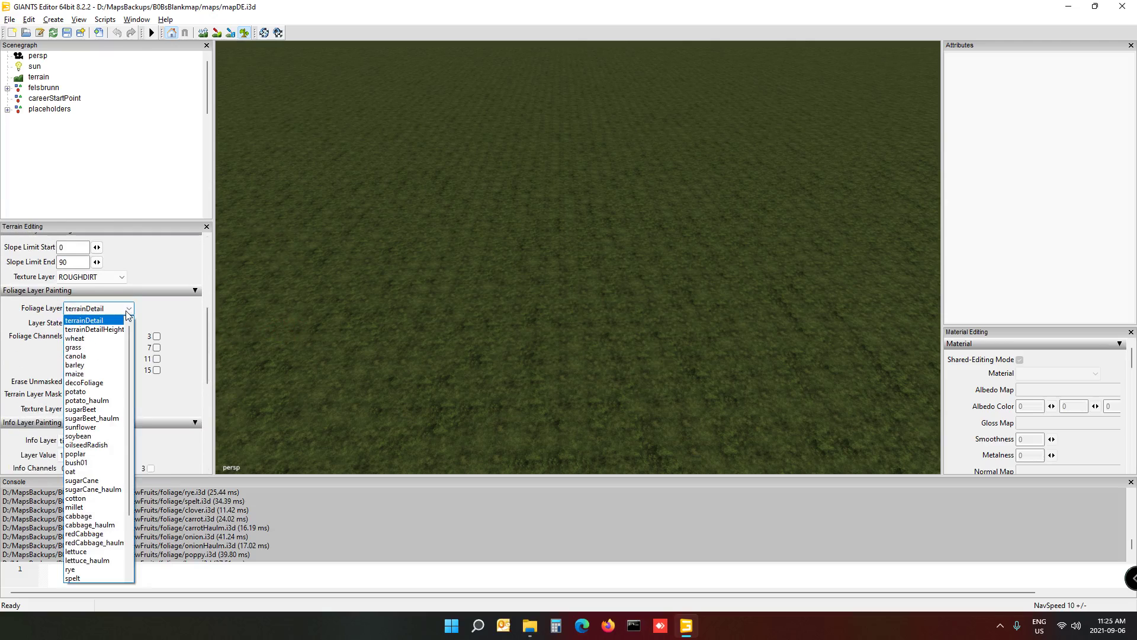
pyautogui.click(107, 347)
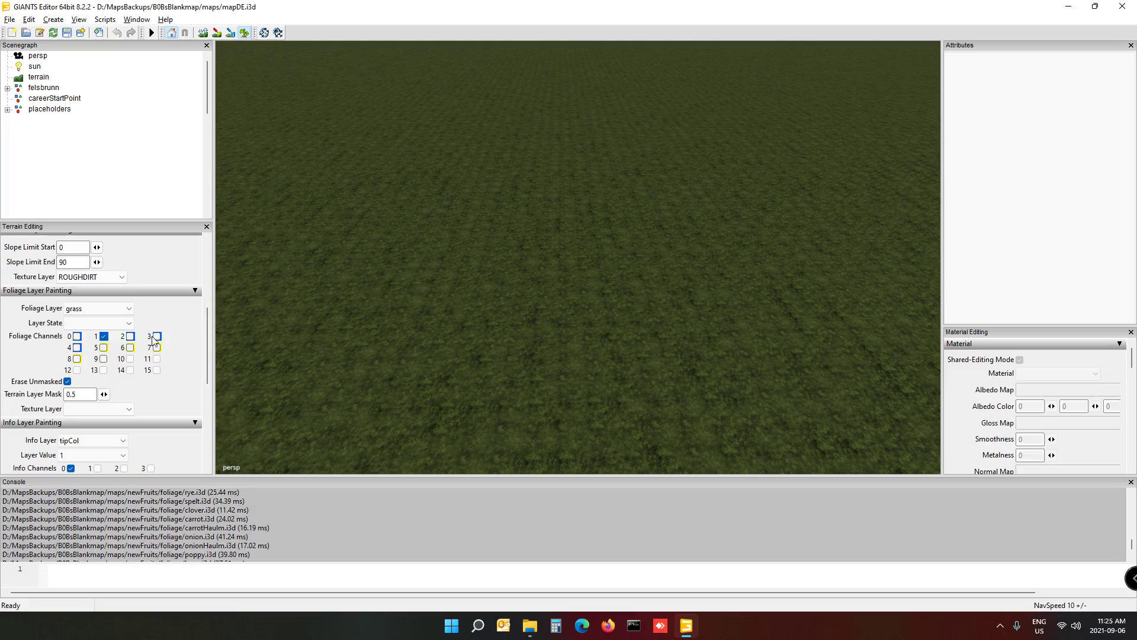
pyautogui.click(88, 325)
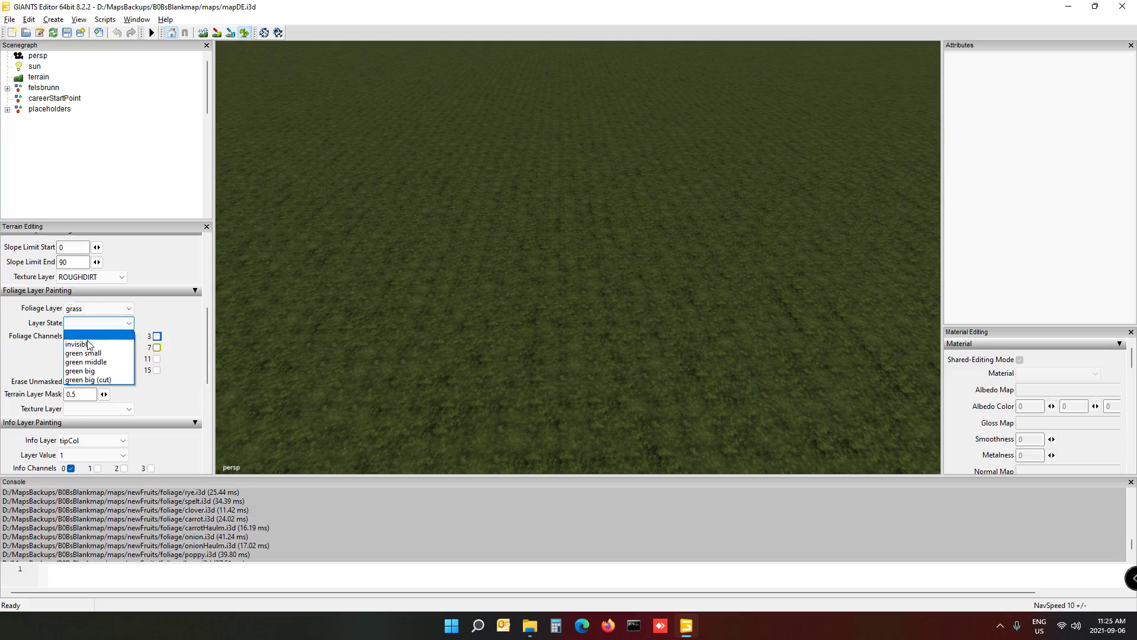
pyautogui.click(100, 372)
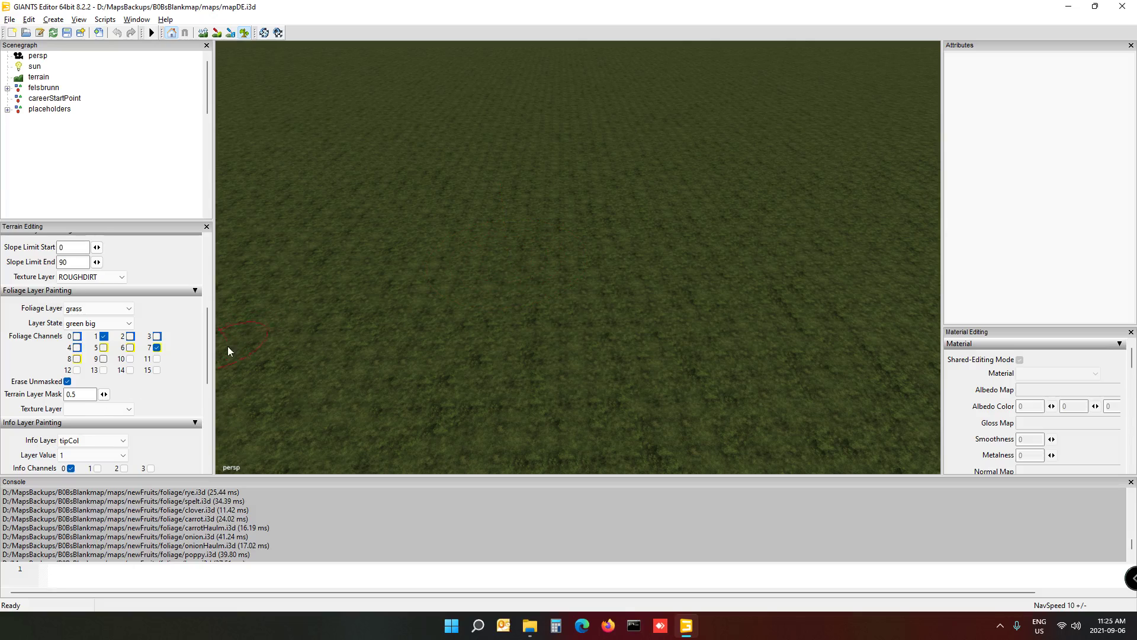
# Step: Set the brush radius to about 34.72 and paint a large patch of grass in the middle of the visible terrain
pyautogui.scroll(5, 70, 361)
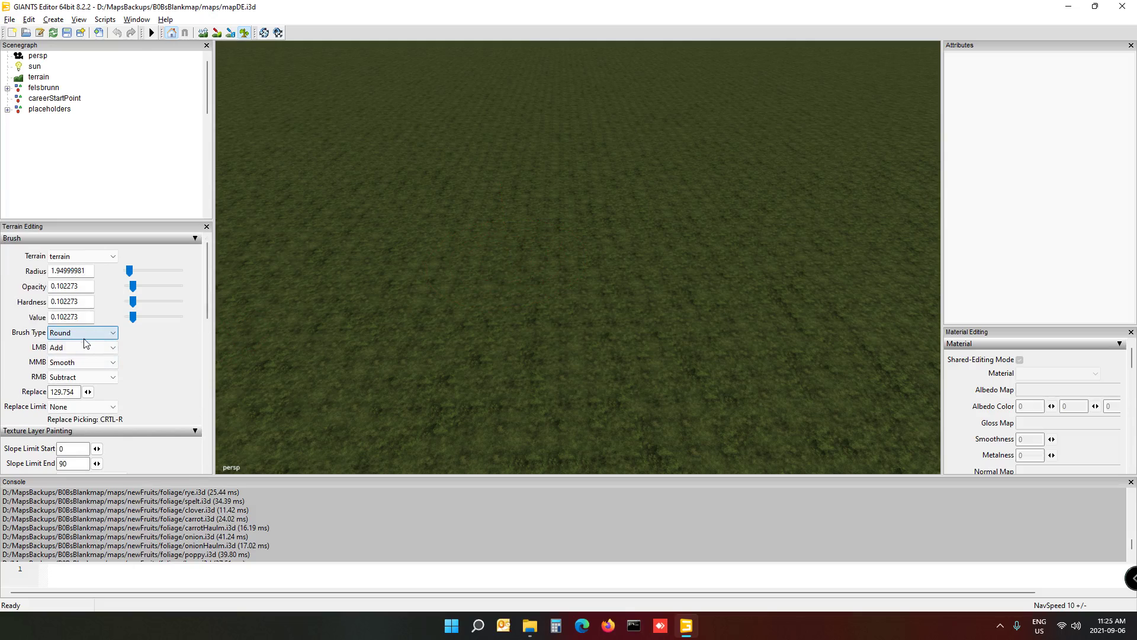
pyautogui.moveTo(129, 270); pyautogui.dragTo(167, 274)
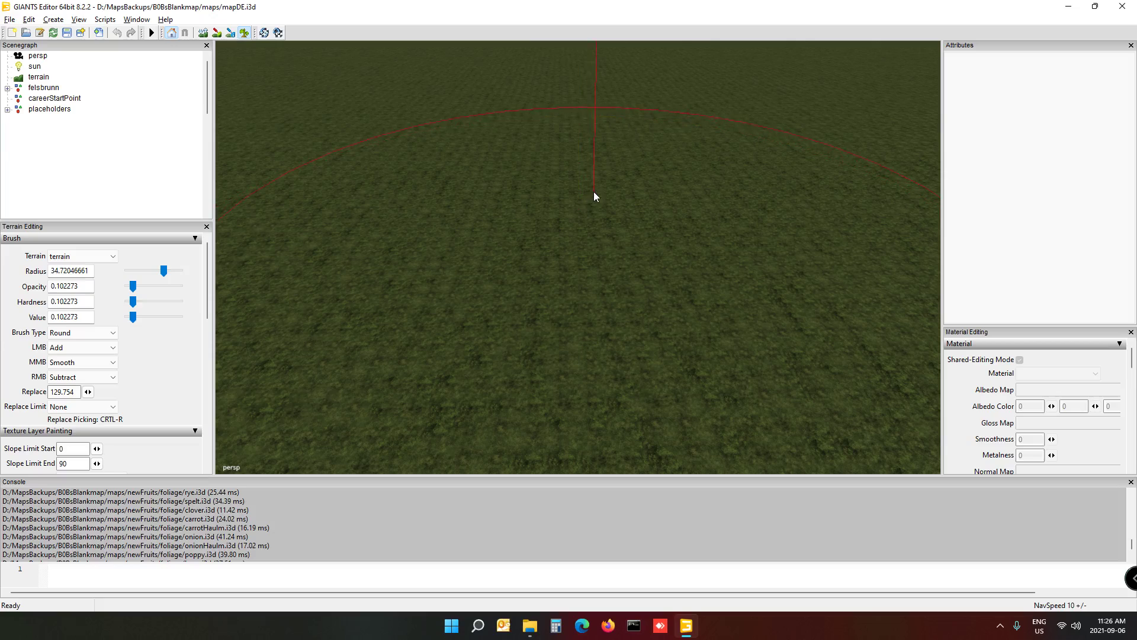
pyautogui.scroll(-3, 593, 191)
# Step: Set the brush radius to about 5.86 and paint decoFoliage in the bigAlive apera state around the grass patch's far and left edges
pyautogui.moveTo(158, 271); pyautogui.dragTo(135, 272)
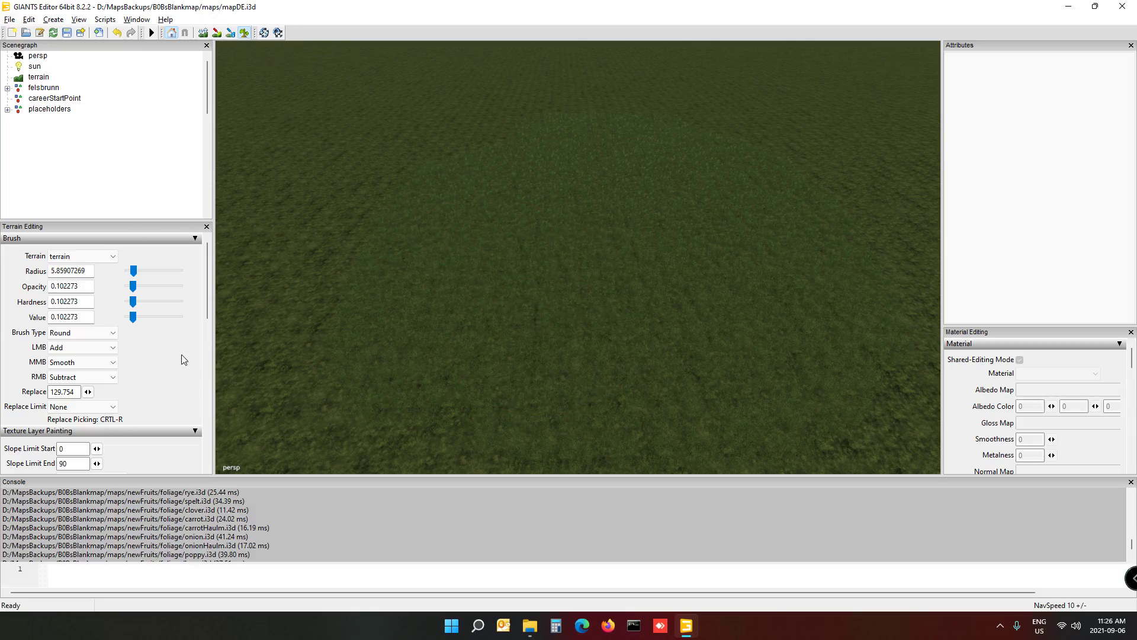
pyautogui.scroll(-3, 191, 372)
pyautogui.scroll(-2, 189, 371)
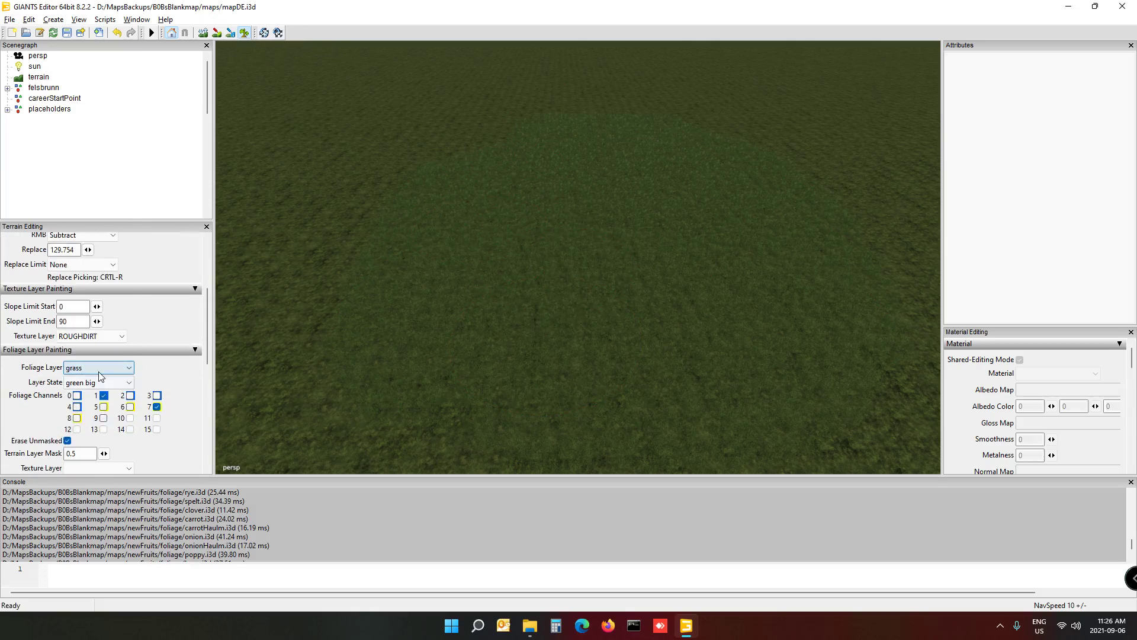
pyautogui.click(109, 368)
pyautogui.scroll(1, 89, 237)
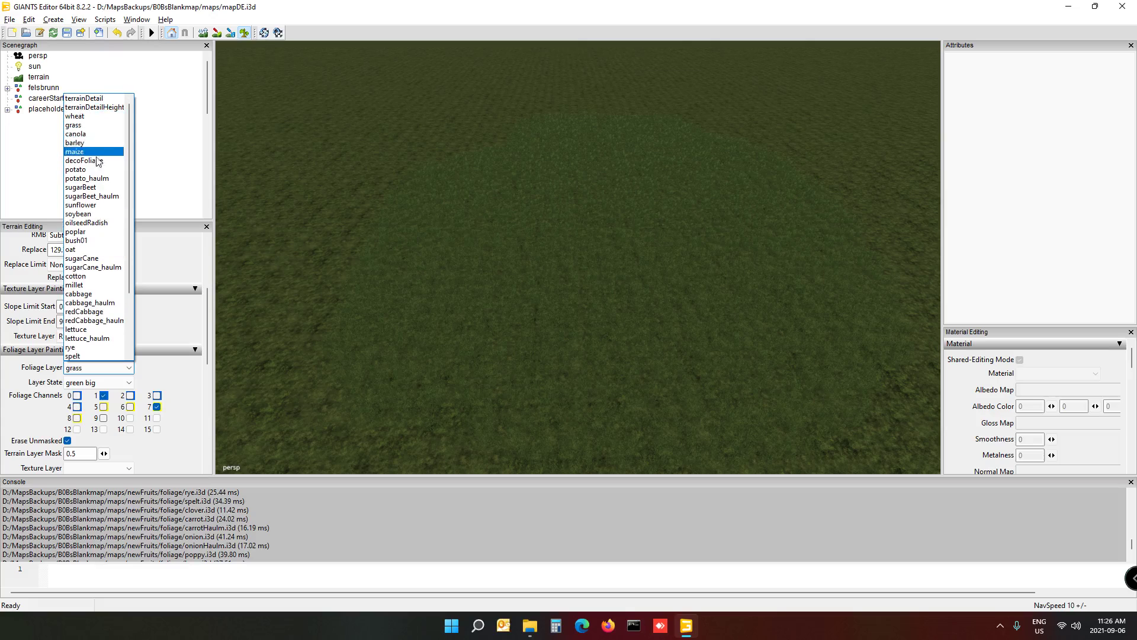
pyautogui.click(98, 165)
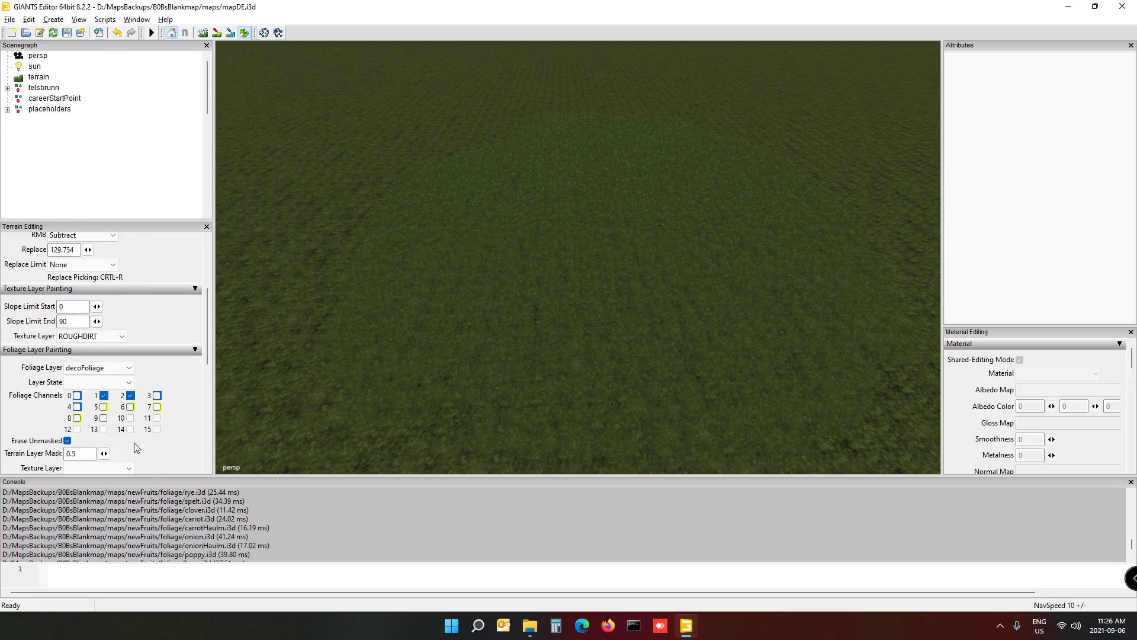
pyautogui.click(100, 387)
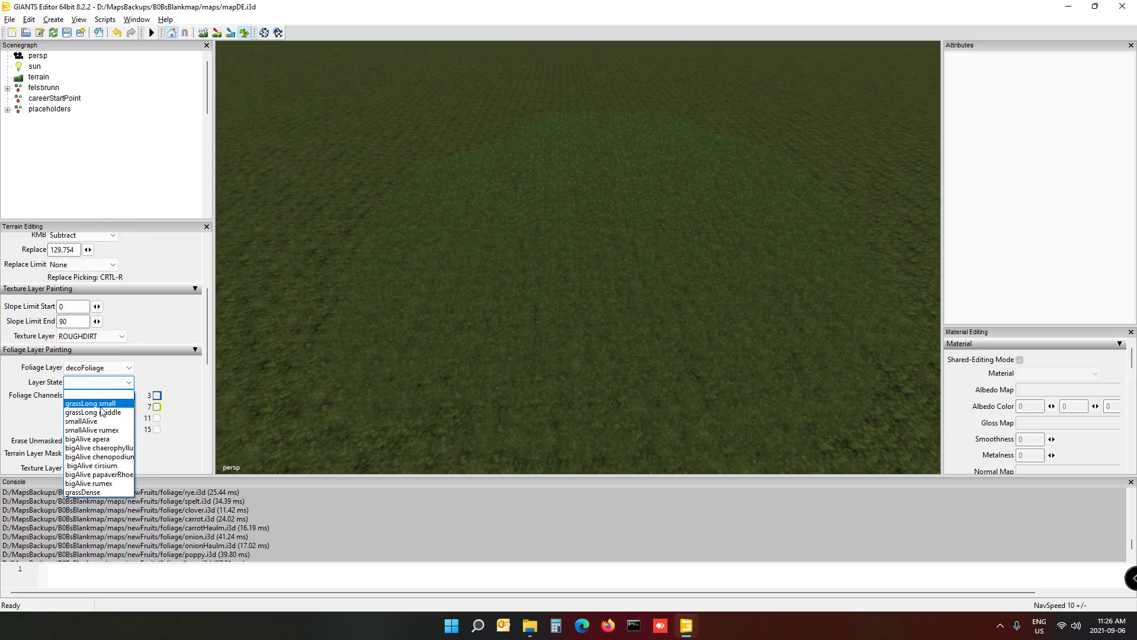
pyautogui.click(115, 444)
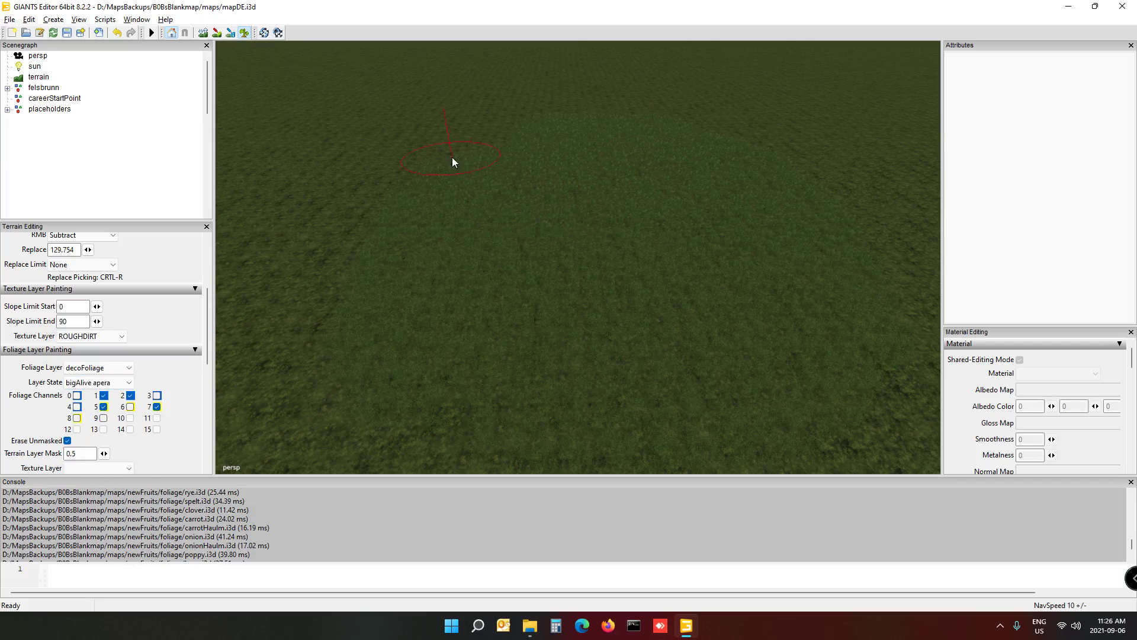
pyautogui.moveTo(422, 144)
pyautogui.mouseDown()
pyautogui.moveTo(340, 284)
pyautogui.moveTo(416, 130)
pyautogui.moveTo(628, 119)
pyautogui.moveTo(795, 199)
pyautogui.moveTo(692, 117)
pyautogui.mouseUp()
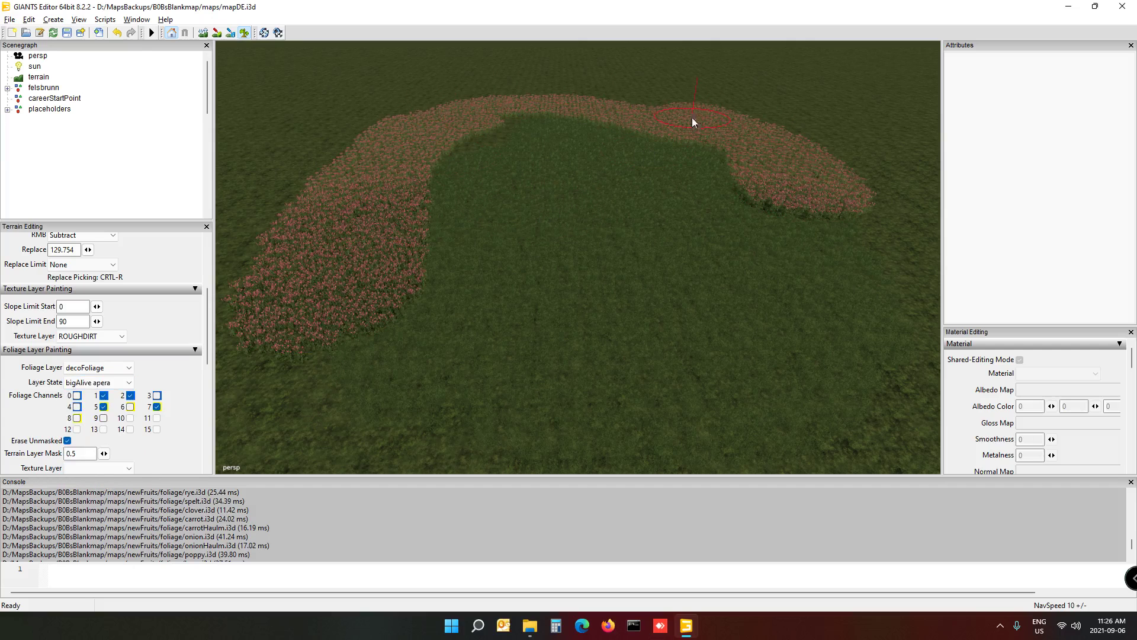
# Step: Paint a wide band of decoFoliage in the bigAlive chaerophyllum state across the near side of the grass patch
pyautogui.click(116, 382)
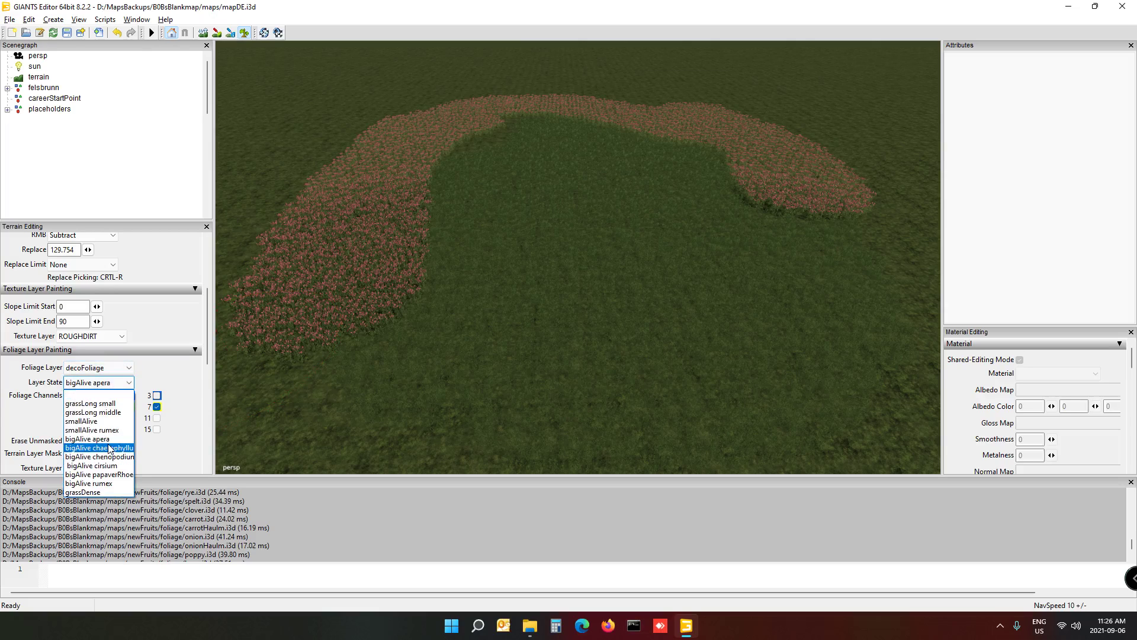
pyautogui.click(101, 448)
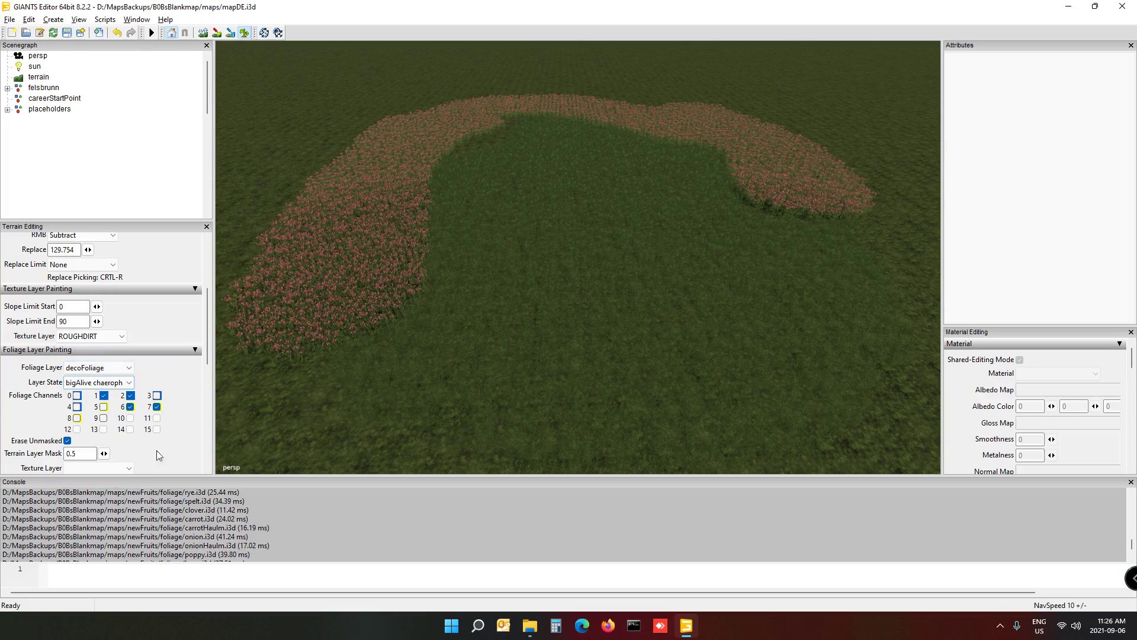
pyautogui.moveTo(385, 376)
pyautogui.mouseDown()
pyautogui.moveTo(726, 389)
pyautogui.moveTo(825, 279)
pyautogui.mouseUp()
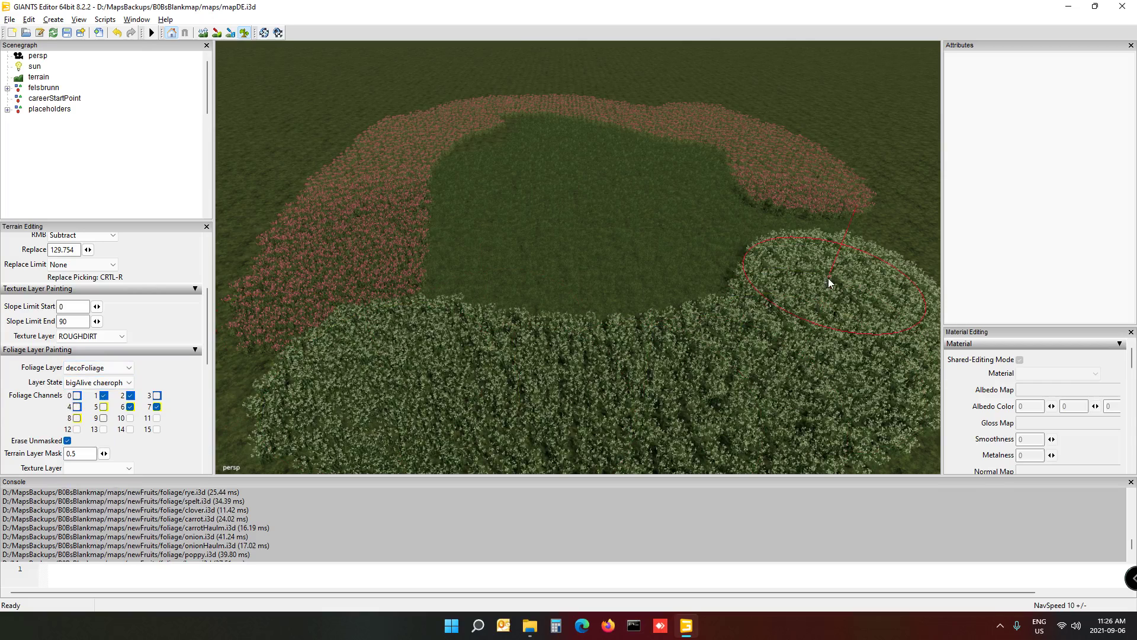
# Step: Paint decoFoliage in the bigAlive cirsium state from the far left across the red flowers into the grass patch
pyautogui.click(90, 383)
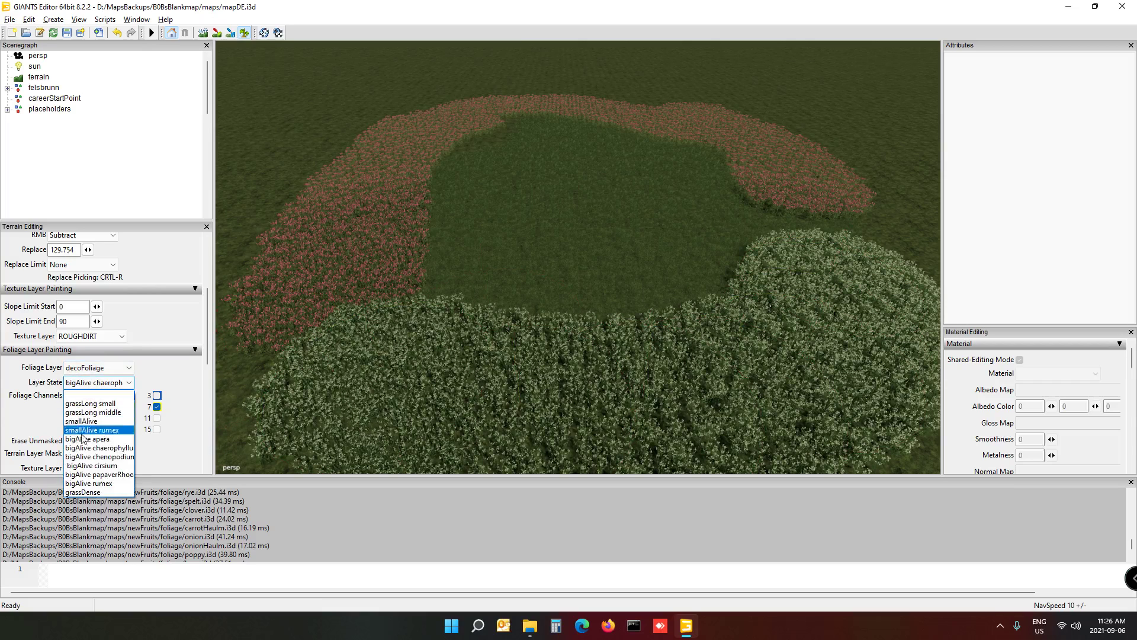
pyautogui.click(90, 465)
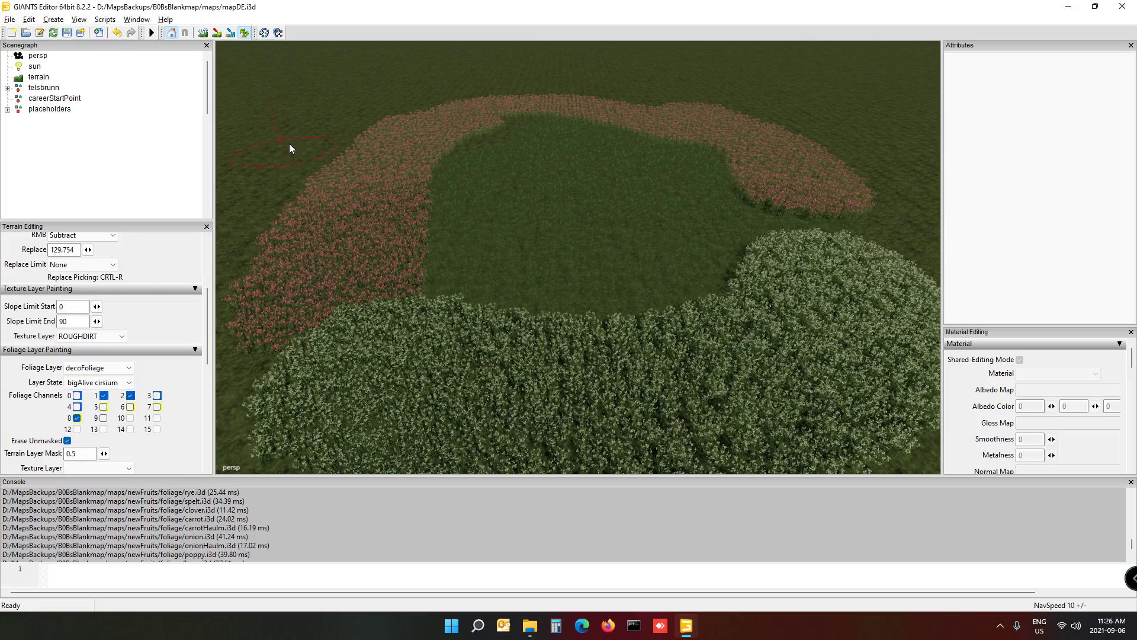
pyautogui.moveTo(289, 143)
pyautogui.mouseDown()
pyautogui.moveTo(277, 158)
pyautogui.moveTo(468, 199)
pyautogui.moveTo(539, 168)
pyautogui.mouseUp()
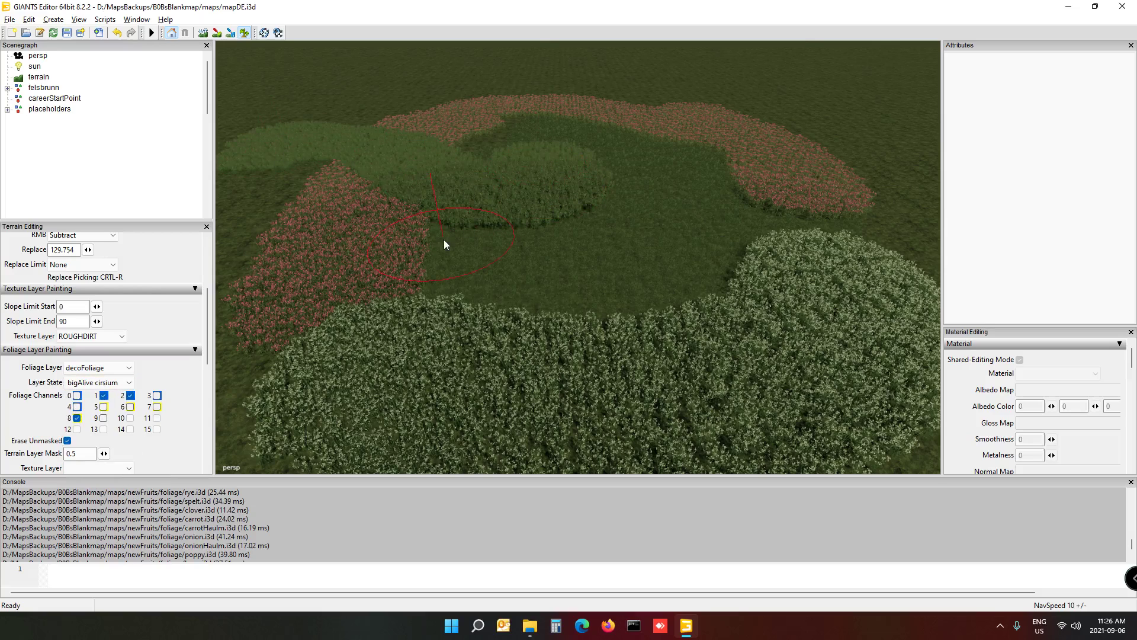
# Step: Paint decoFoliage in the bigAlive papaver state across the open grass between the central plants and the white flower band
pyautogui.click(95, 383)
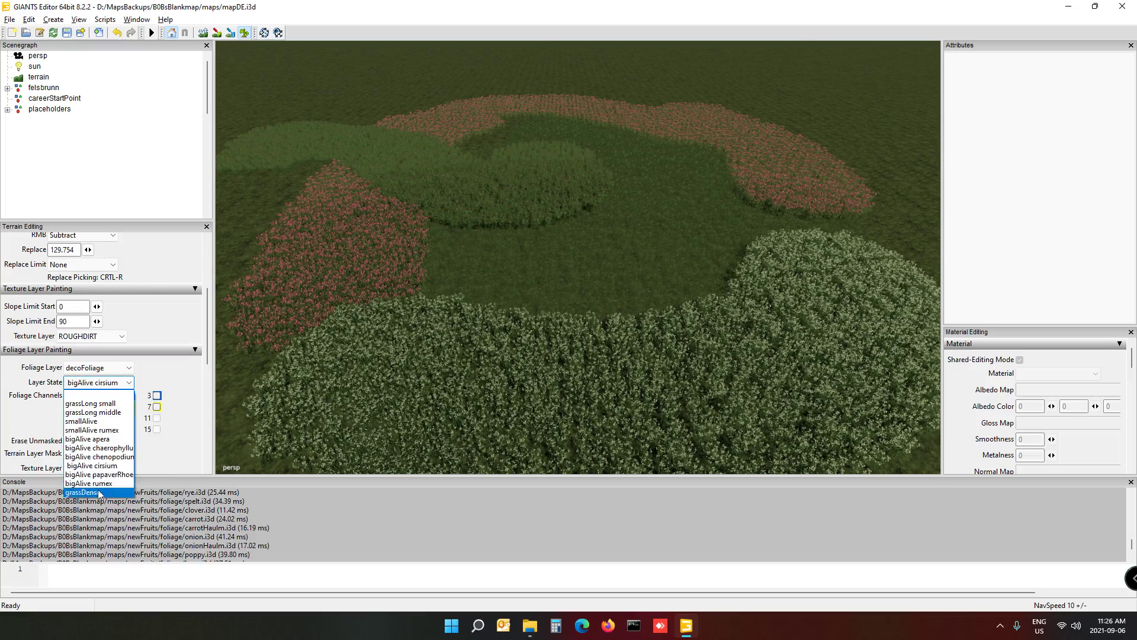
pyautogui.click(110, 475)
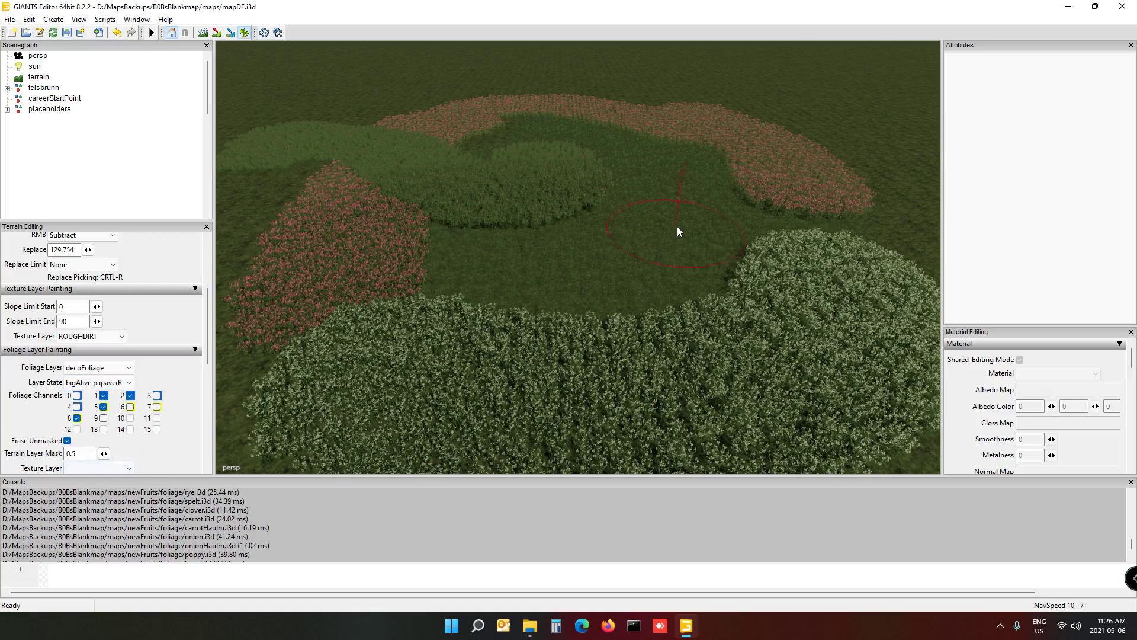
pyautogui.moveTo(677, 226)
pyautogui.mouseDown()
pyautogui.moveTo(640, 260)
pyautogui.moveTo(563, 285)
pyautogui.moveTo(675, 222)
pyautogui.mouseUp()
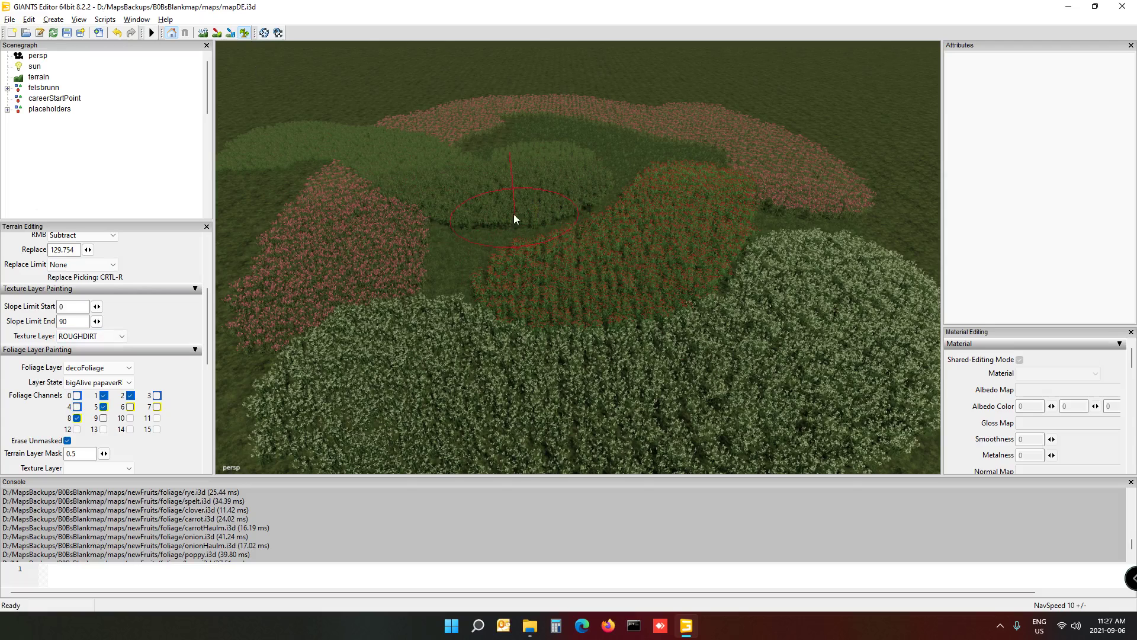
# Step: Paint bush01 foliage in State 1 over the gap between the pink flower patch and the red poppies
pyautogui.click(101, 365)
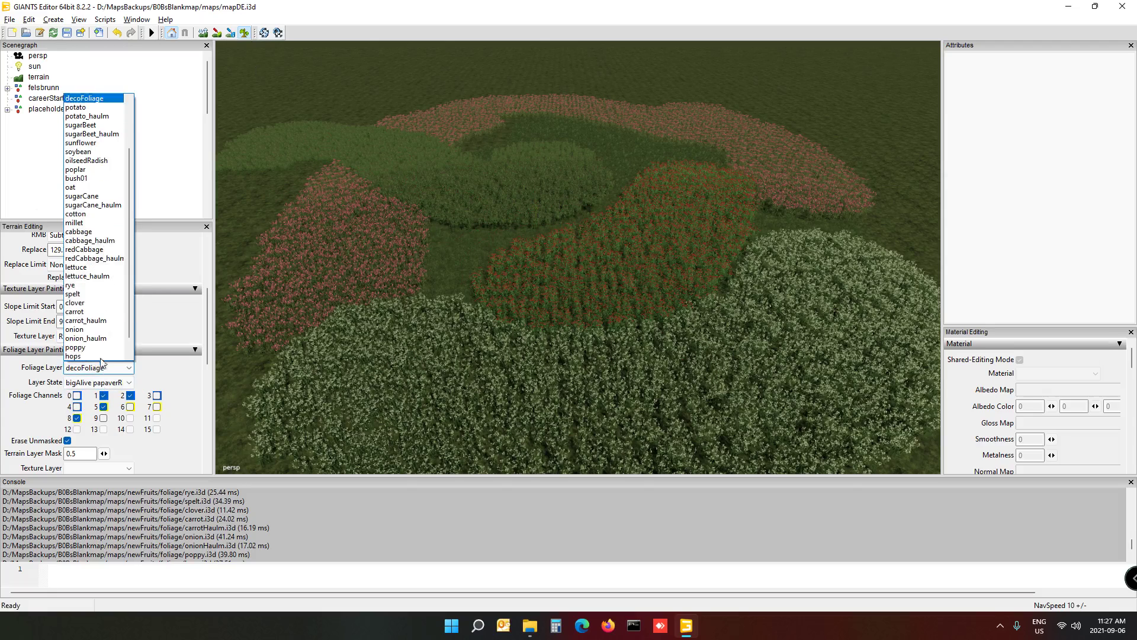
pyautogui.click(105, 180)
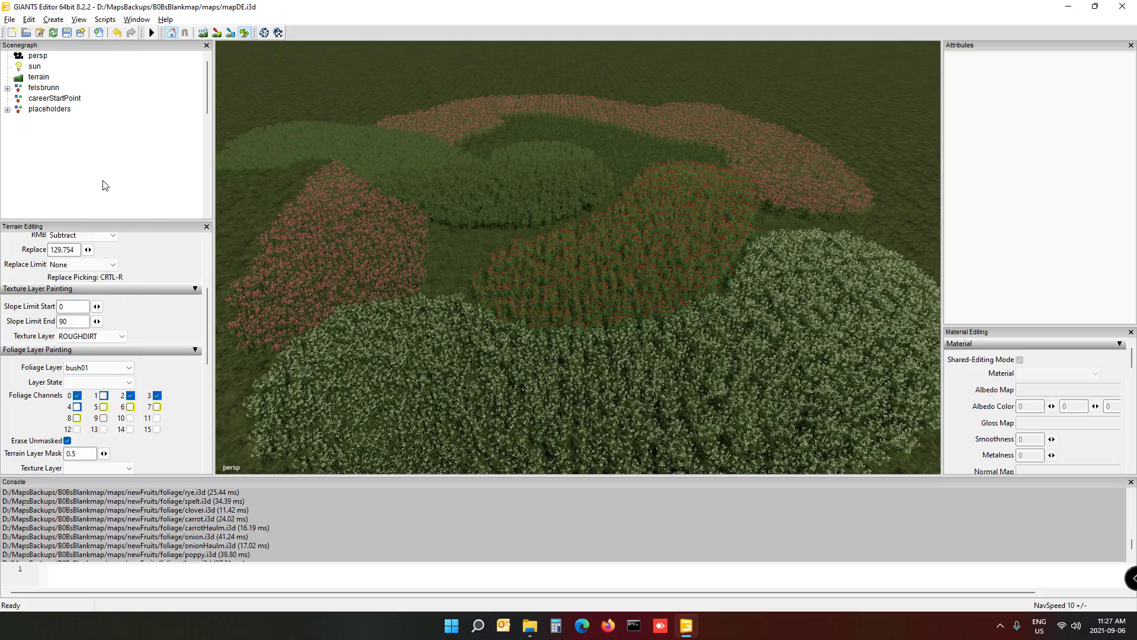
pyautogui.click(93, 388)
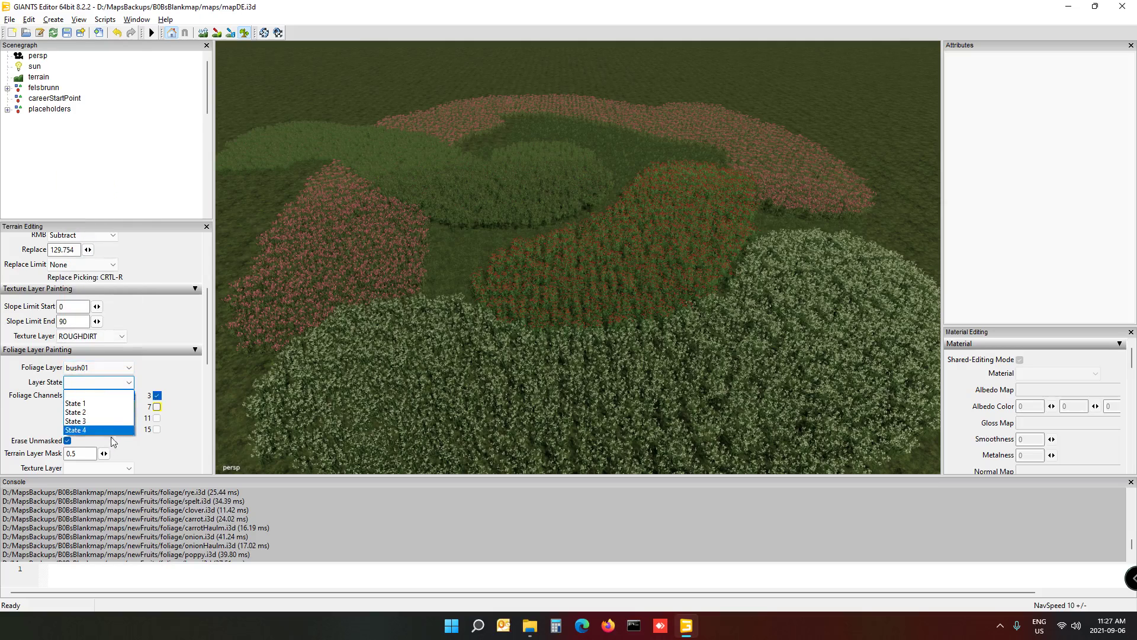
pyautogui.click(102, 404)
pyautogui.moveTo(539, 251)
pyautogui.mouseDown()
pyautogui.moveTo(473, 259)
pyautogui.moveTo(514, 215)
pyautogui.mouseUp()
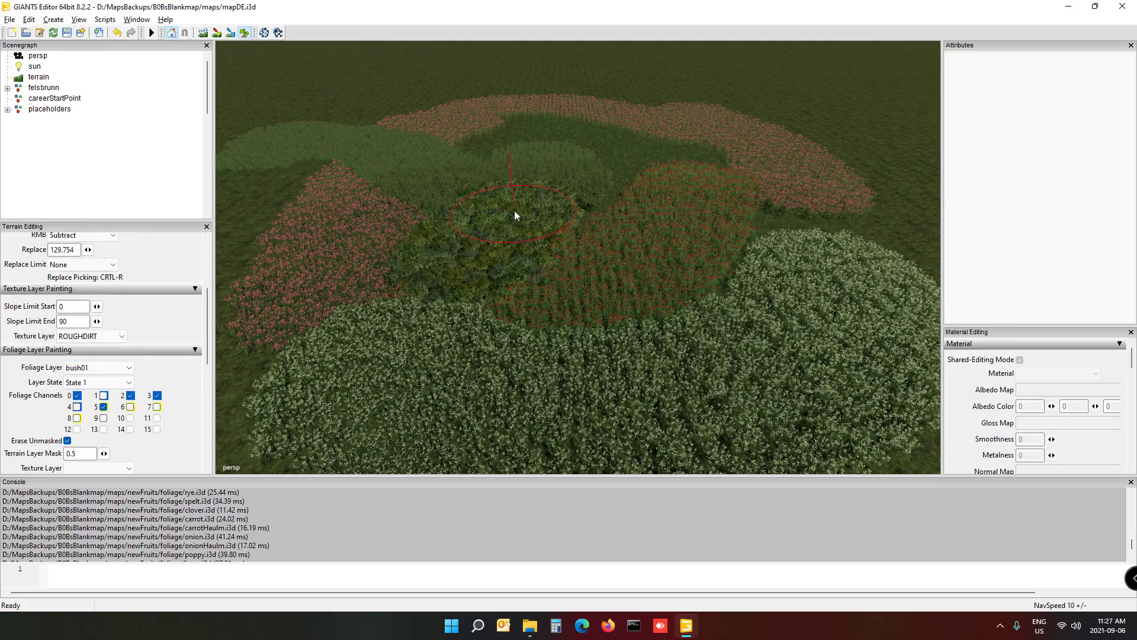
# Step: Paint bush01 foliage in State 4 over the right side of the poppies and the adjoining white flowers
pyautogui.click(96, 383)
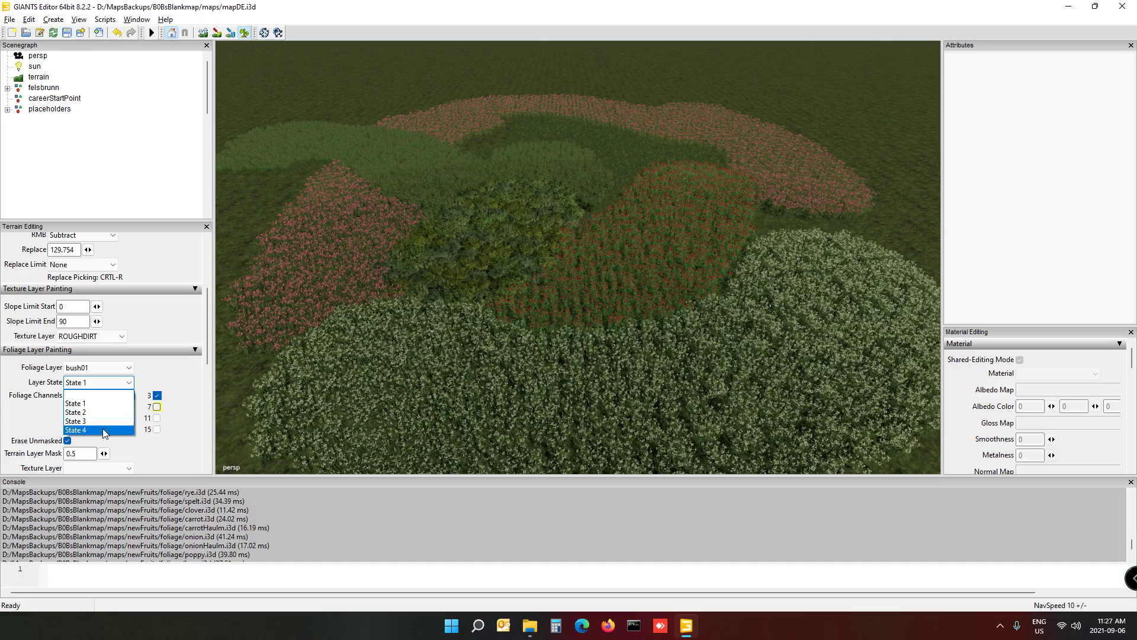
pyautogui.click(102, 430)
pyautogui.moveTo(712, 333); pyautogui.dragTo(774, 216)
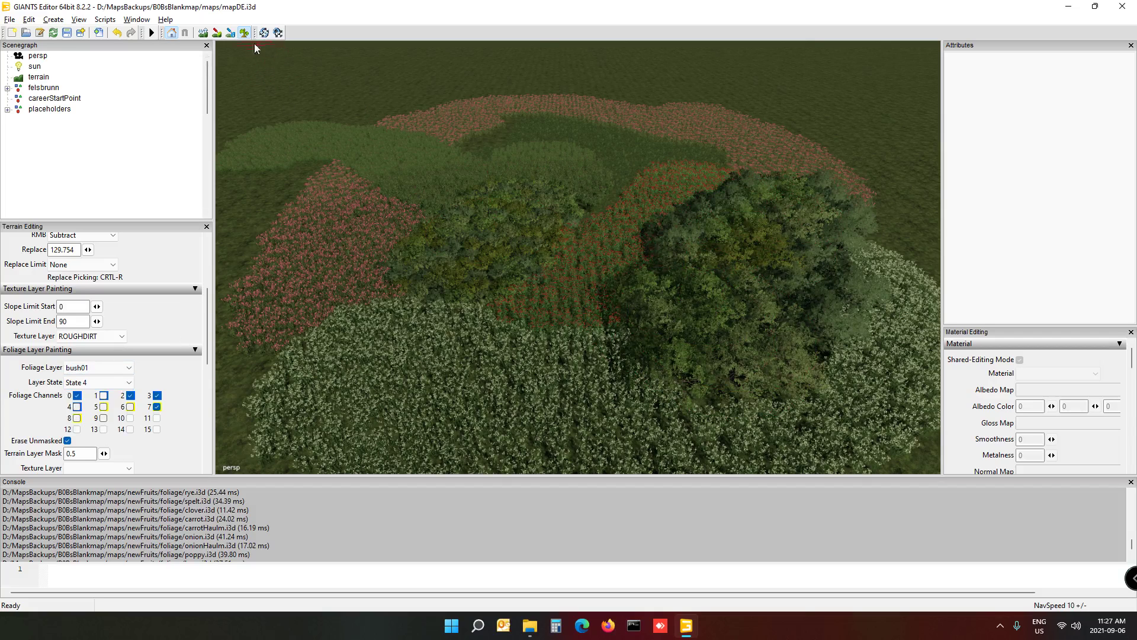
# Step: Inspect the painted foliage and both bush patches from a lower, more distant viewpoint
pyautogui.scroll(-10, 340, 208)
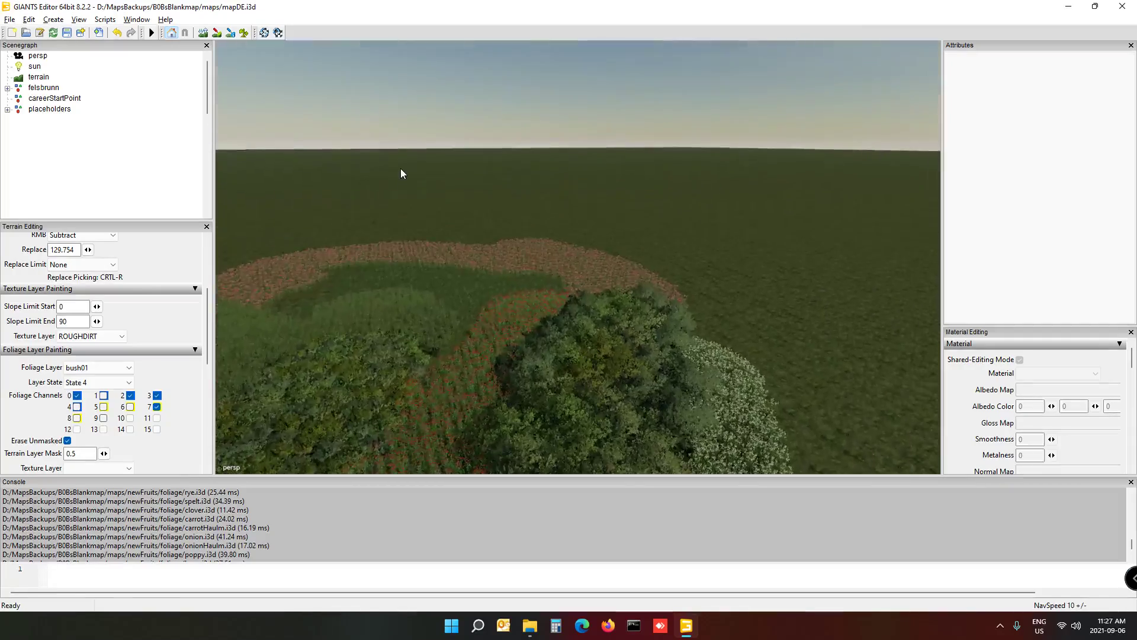
pyautogui.keyDown('alt'); pyautogui.moveTo(402, 194); pyautogui.dragTo(373, 171); pyautogui.keyUp('alt')
pyautogui.scroll(5, 382, 202)
pyautogui.scroll(-2, 351, 165)
pyautogui.scroll(-2, 361, 169)
pyautogui.scroll(5, 360, 169)
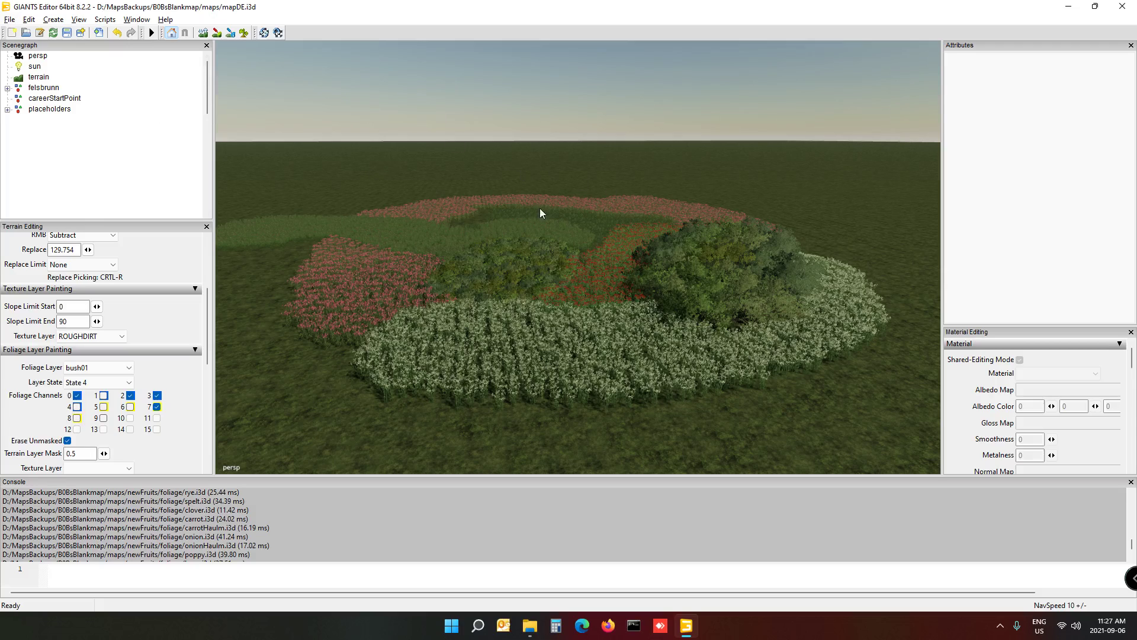
# Step: Import birch.i3d from the data/maps/trees folder of the Farming Simulator 19 installation
pyautogui.click(9, 20)
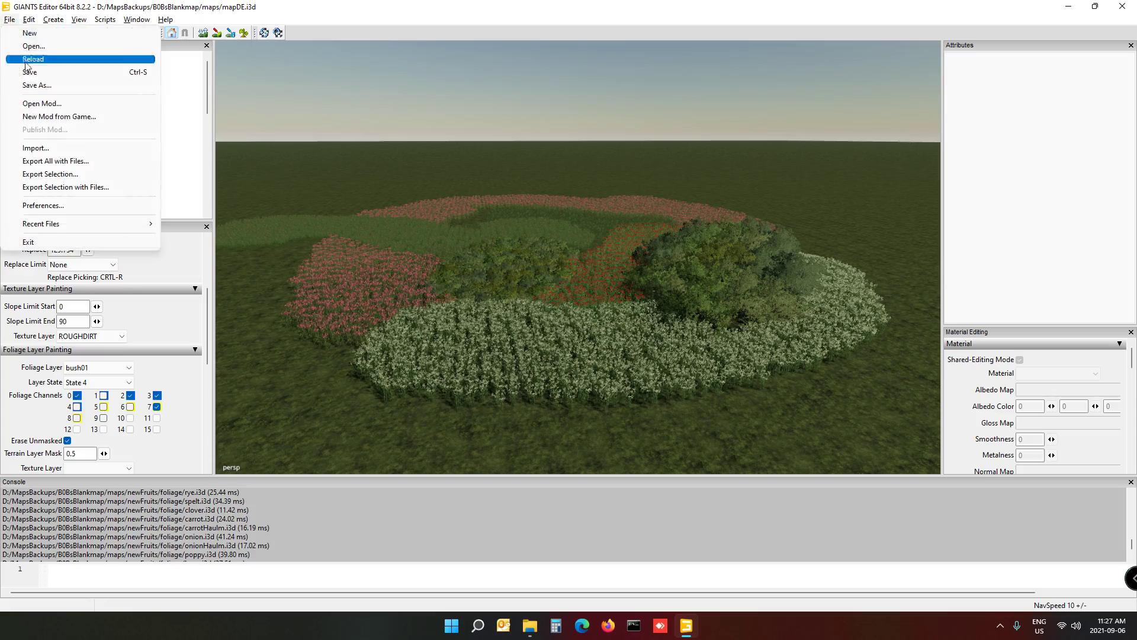
pyautogui.click(27, 155)
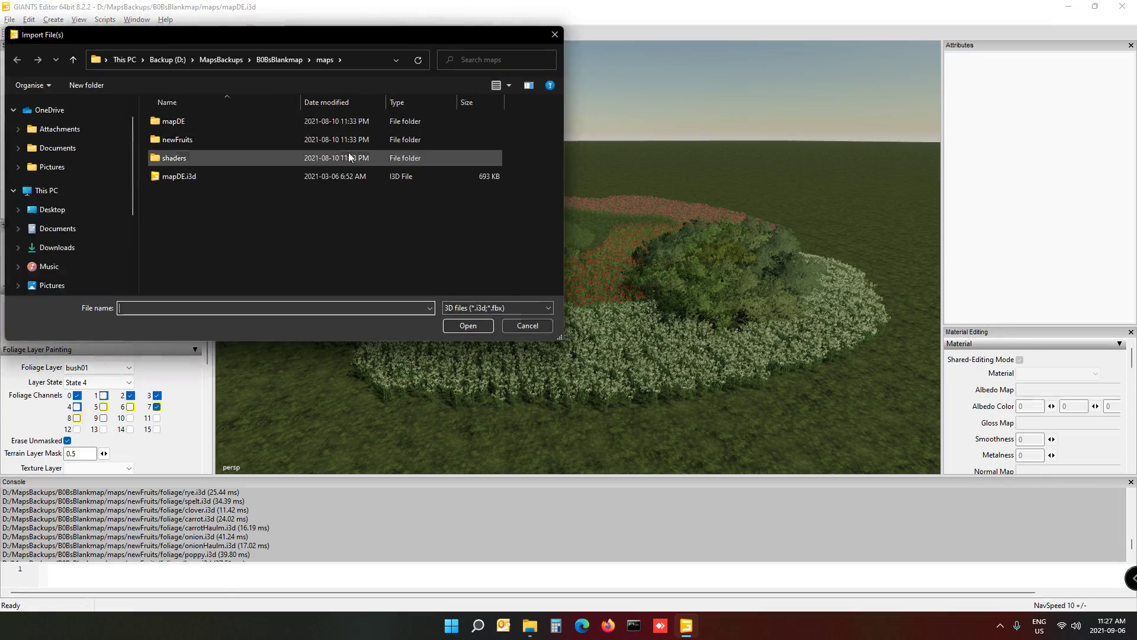
pyautogui.scroll(5, 99, 231)
pyautogui.scroll(2, 100, 232)
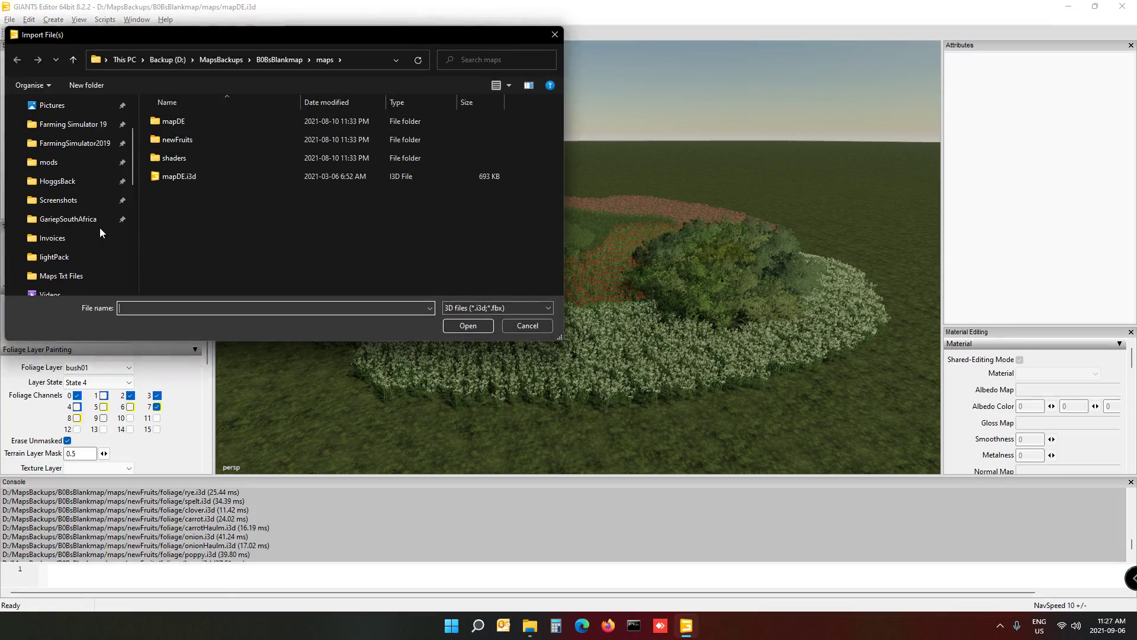
pyautogui.click(89, 123)
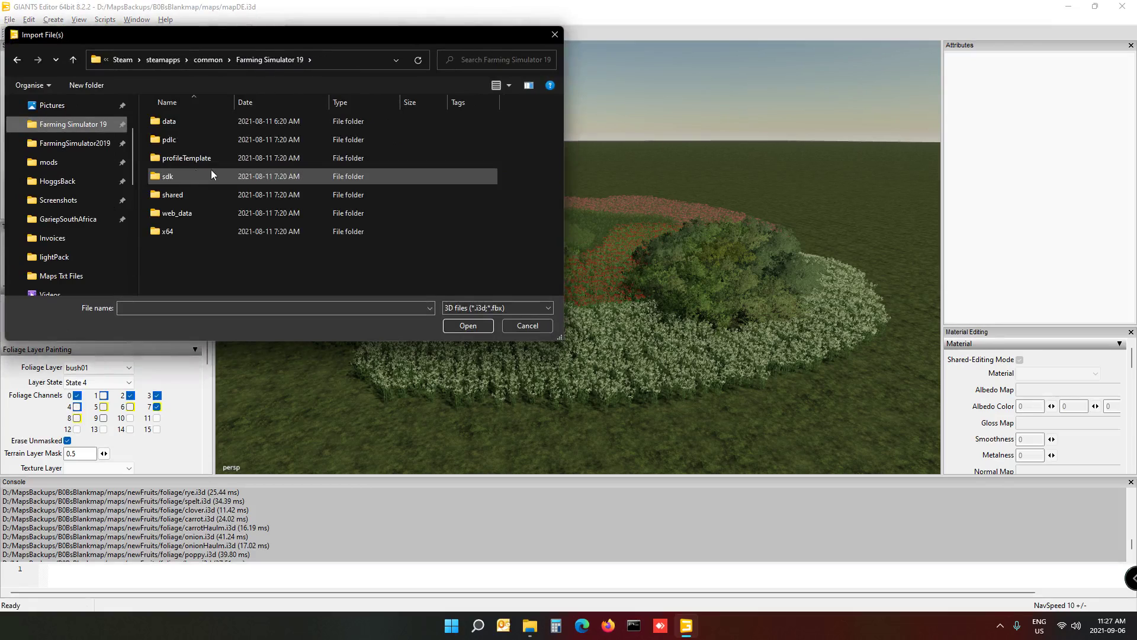
pyautogui.doubleClick(200, 118)
pyautogui.scroll(-2, 226, 172)
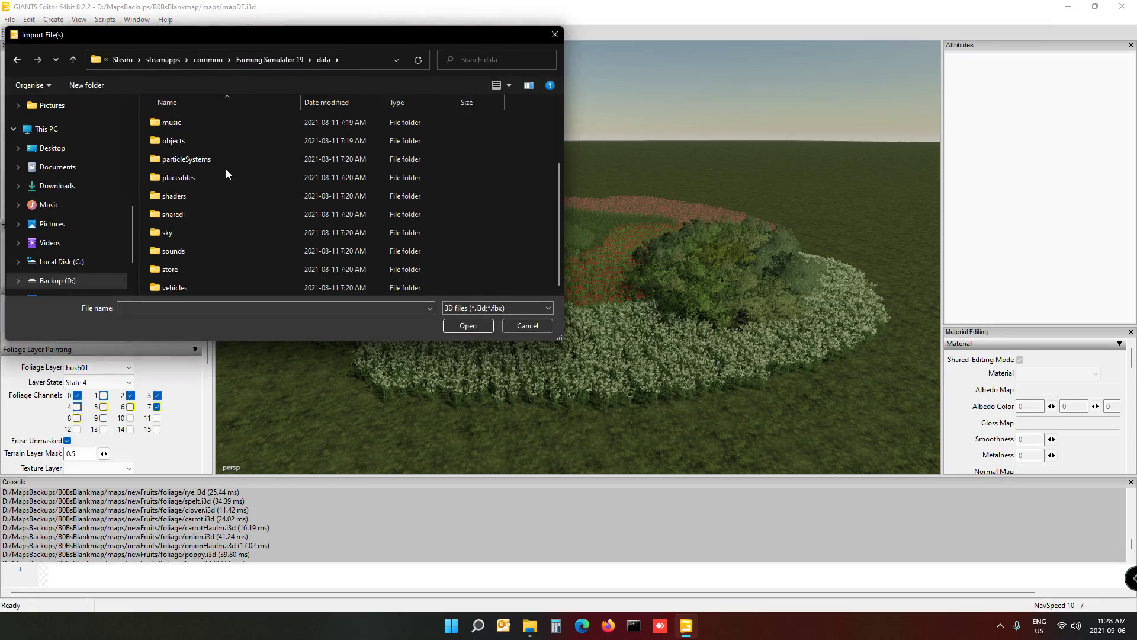
pyautogui.scroll(1, 225, 172)
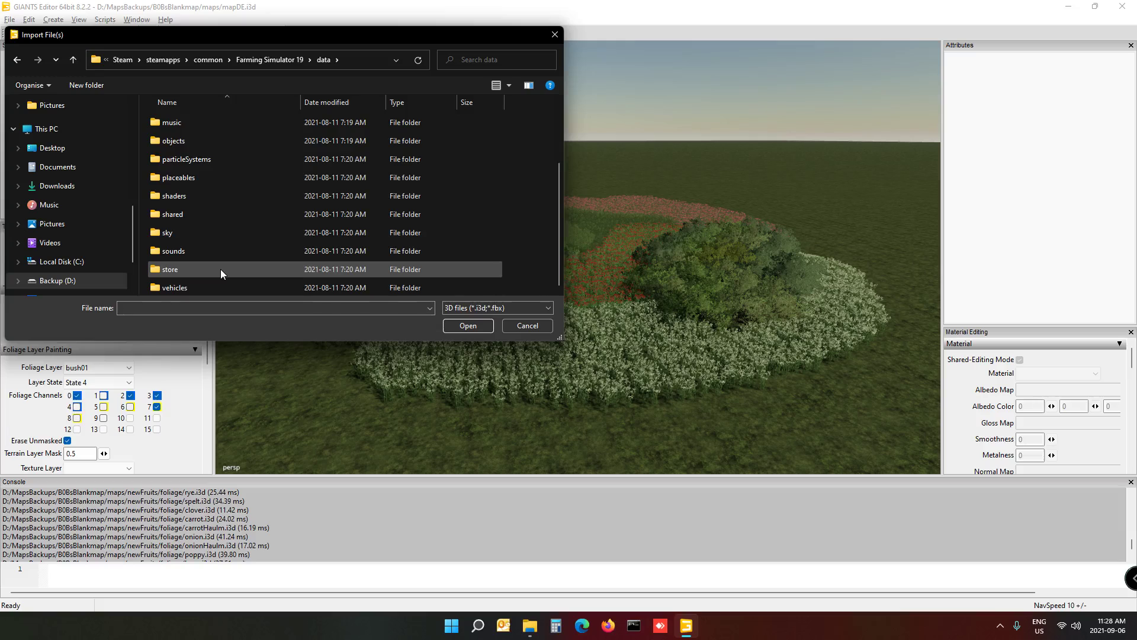
pyautogui.scroll(1, 220, 273)
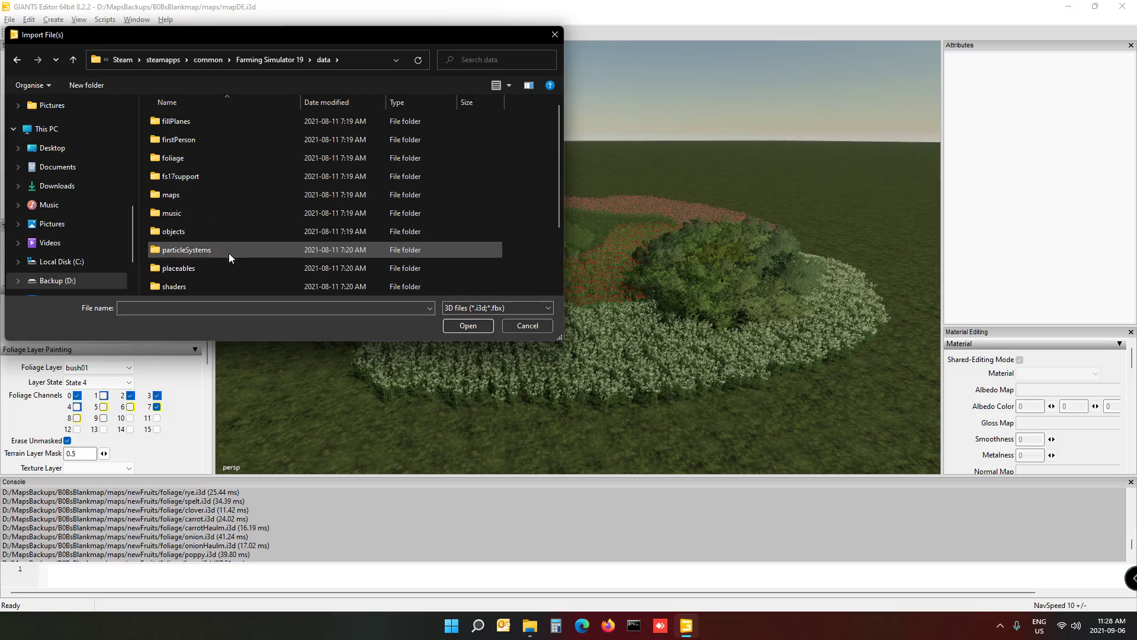
pyautogui.doubleClick(229, 196)
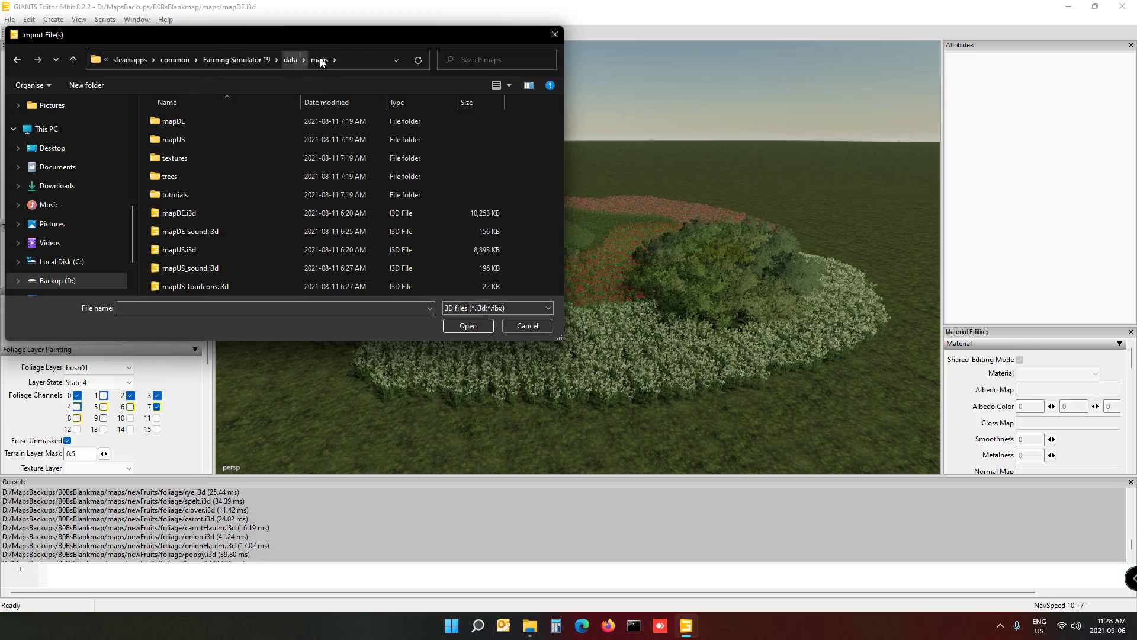
pyautogui.doubleClick(198, 177)
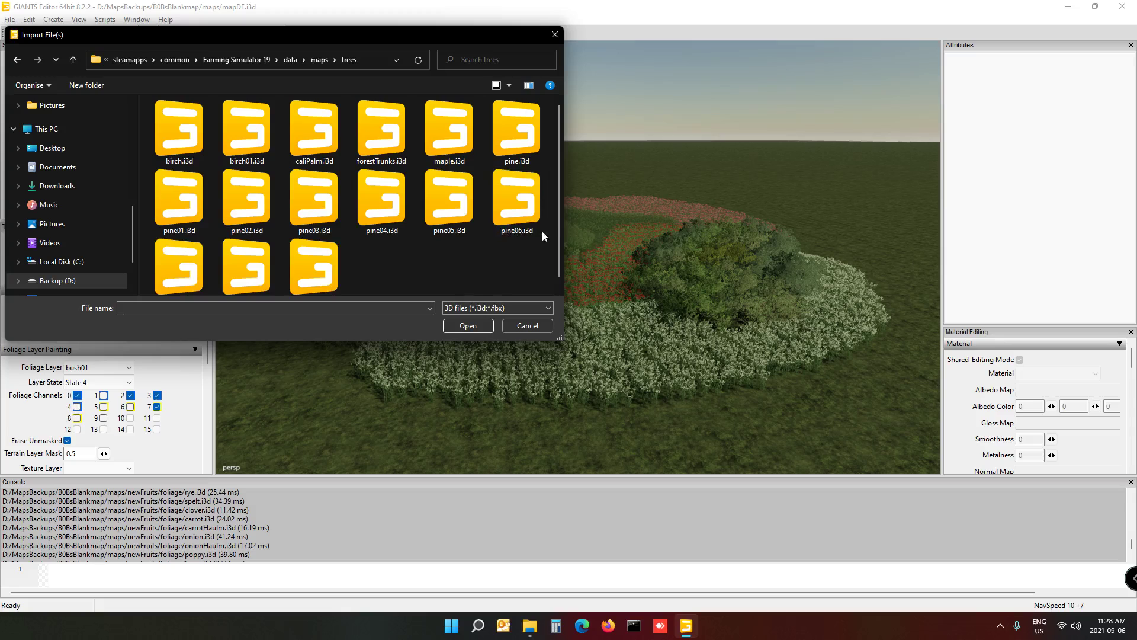
pyautogui.doubleClick(180, 122)
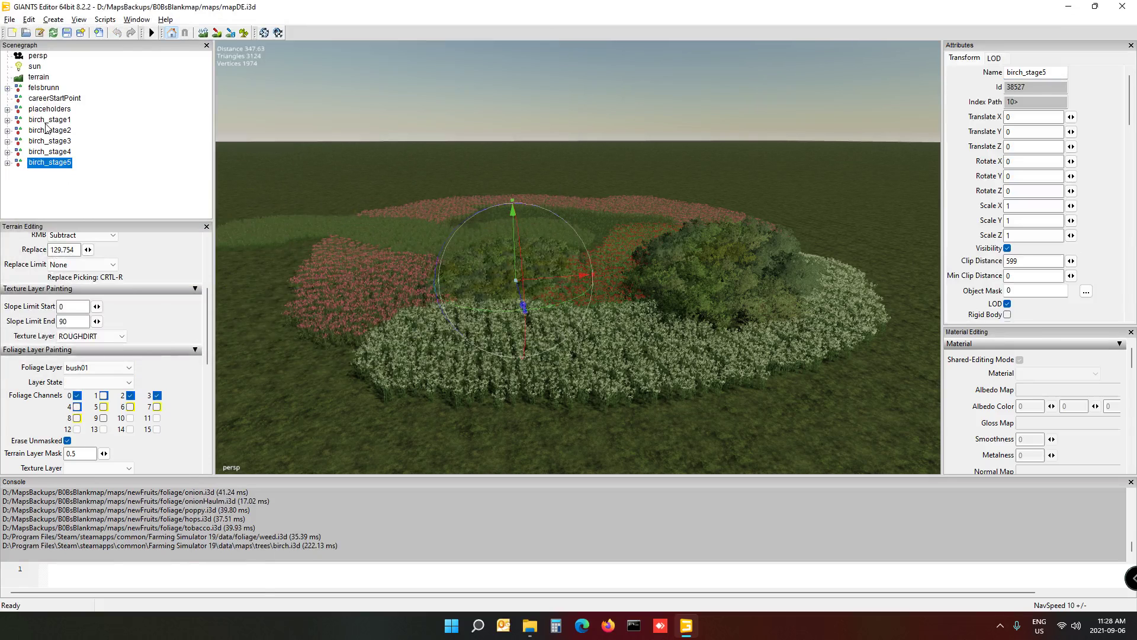
# Step: Place birch_stage1 and birch_stage2 side by side on the open terrain to the right of the painted foliage, using interactive placement
pyautogui.click(46, 121)
pyautogui.moveTo(389, 279); pyautogui.dragTo(503, 332, button='right')
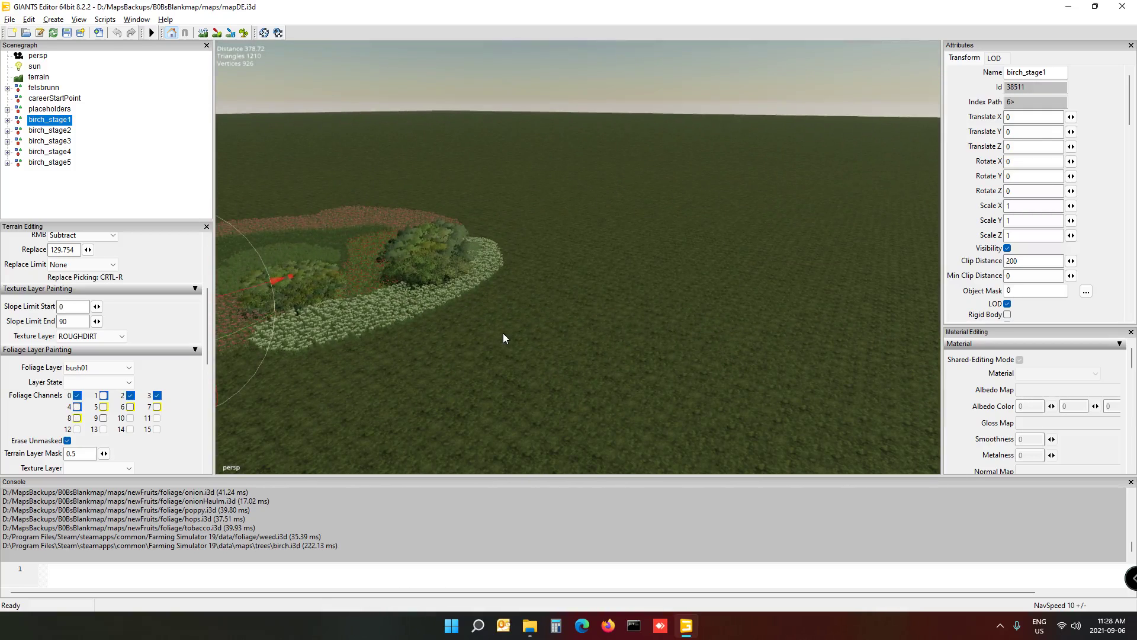
pyautogui.hotkey('ctrl', 'b')
pyautogui.click(562, 300)
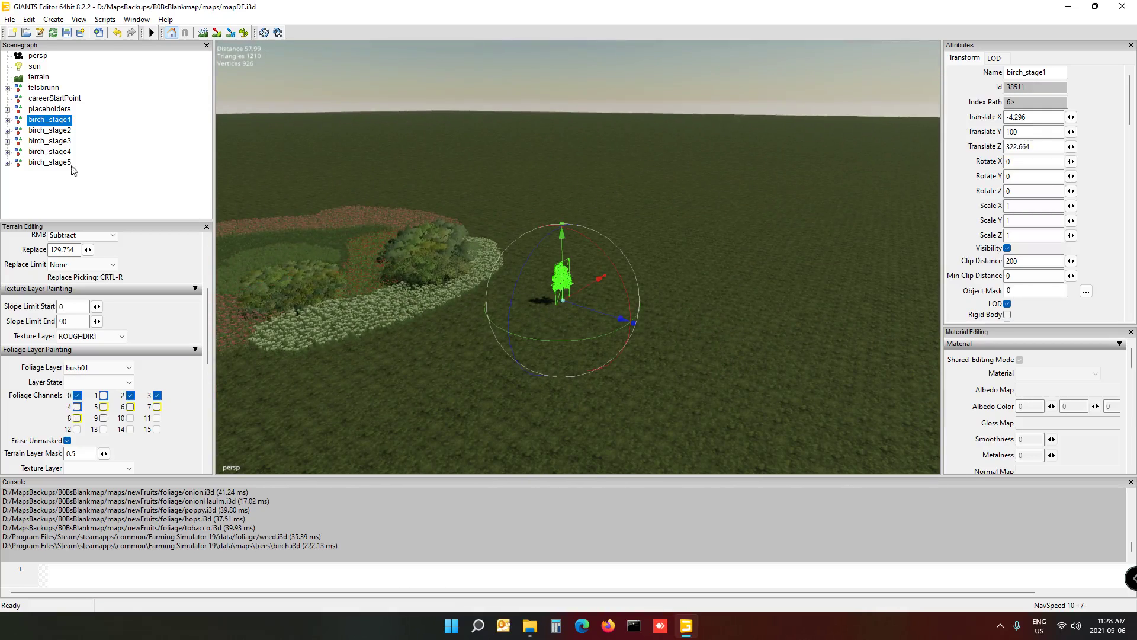
pyautogui.click(57, 131)
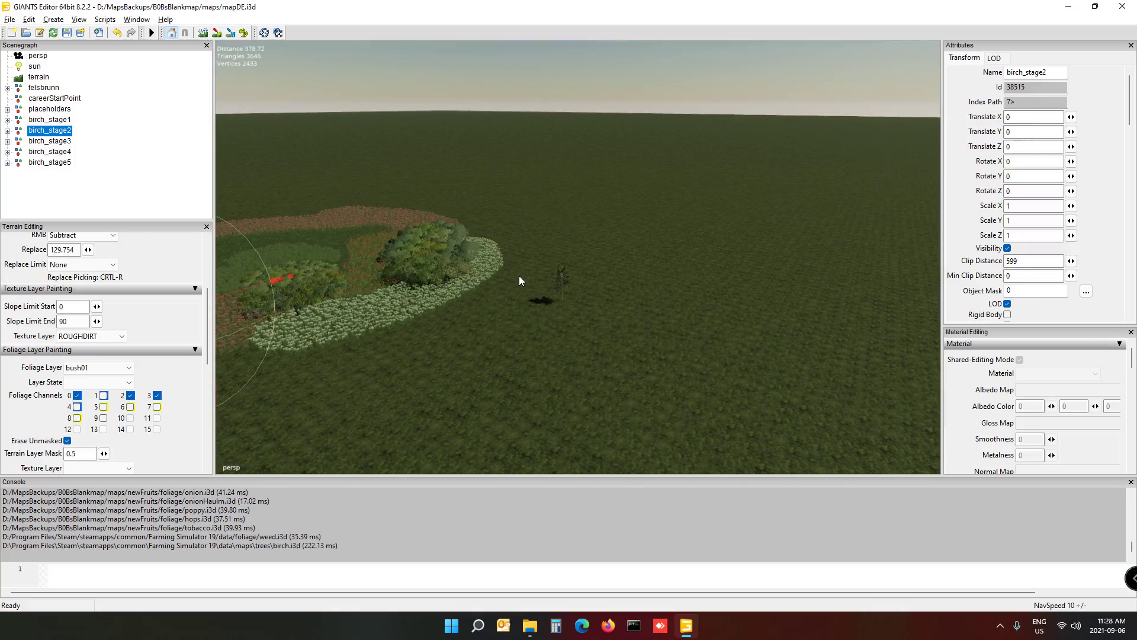
pyautogui.press('p')
pyautogui.click(601, 298)
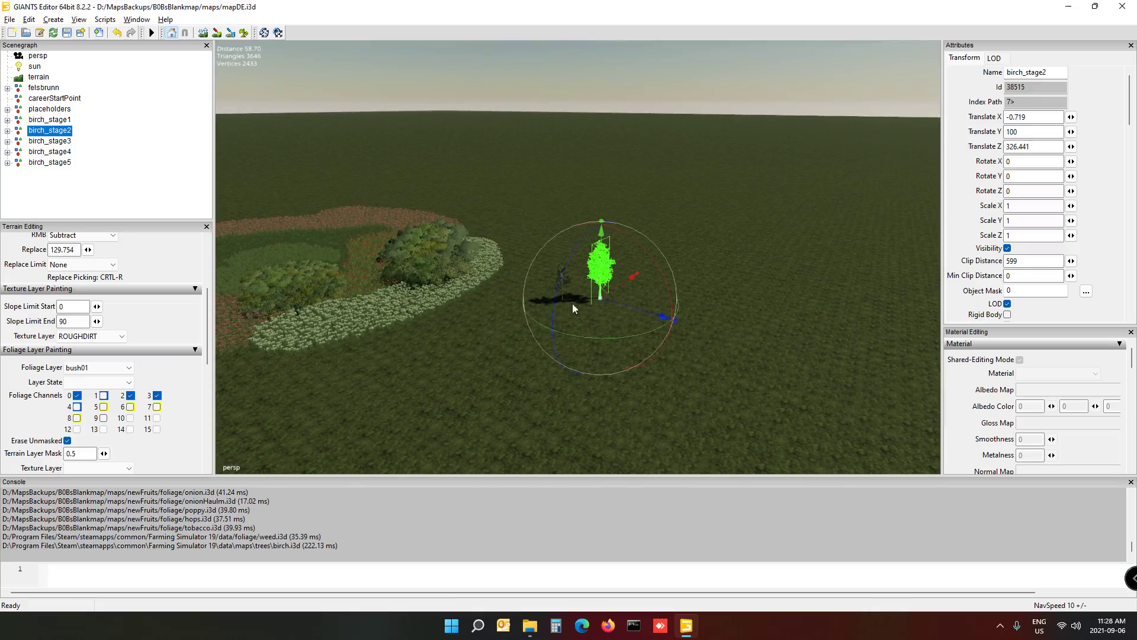
# Step: Place birch_stage3 and birch_stage4 on the terrain, continuing the row to the right of the two smaller birches
pyautogui.click(50, 141)
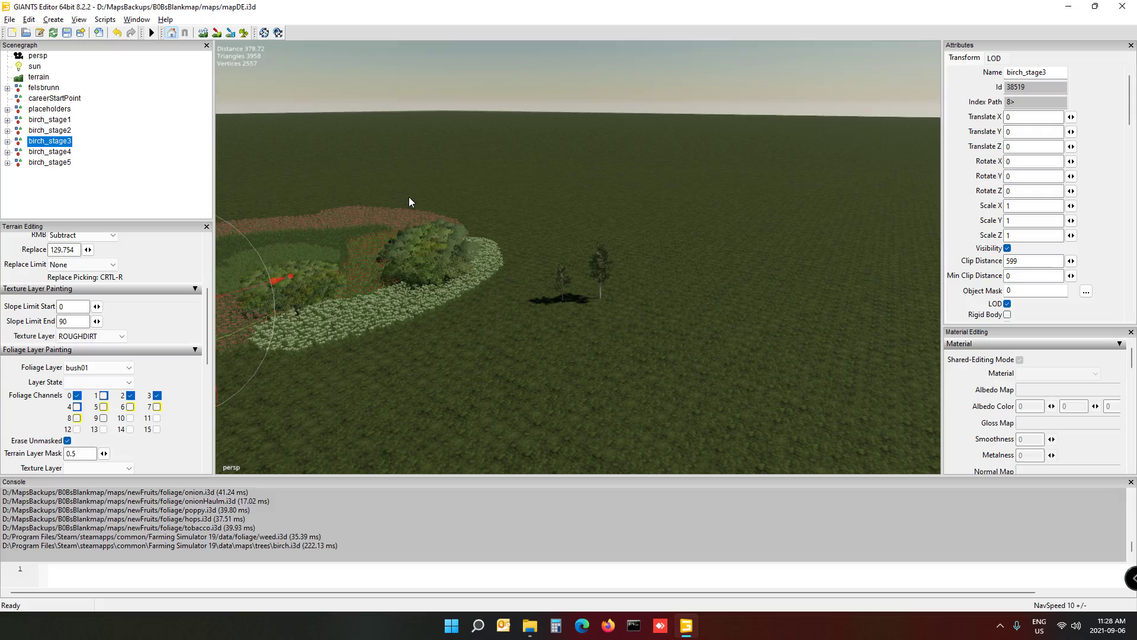
pyautogui.press('p')
pyautogui.click(648, 296)
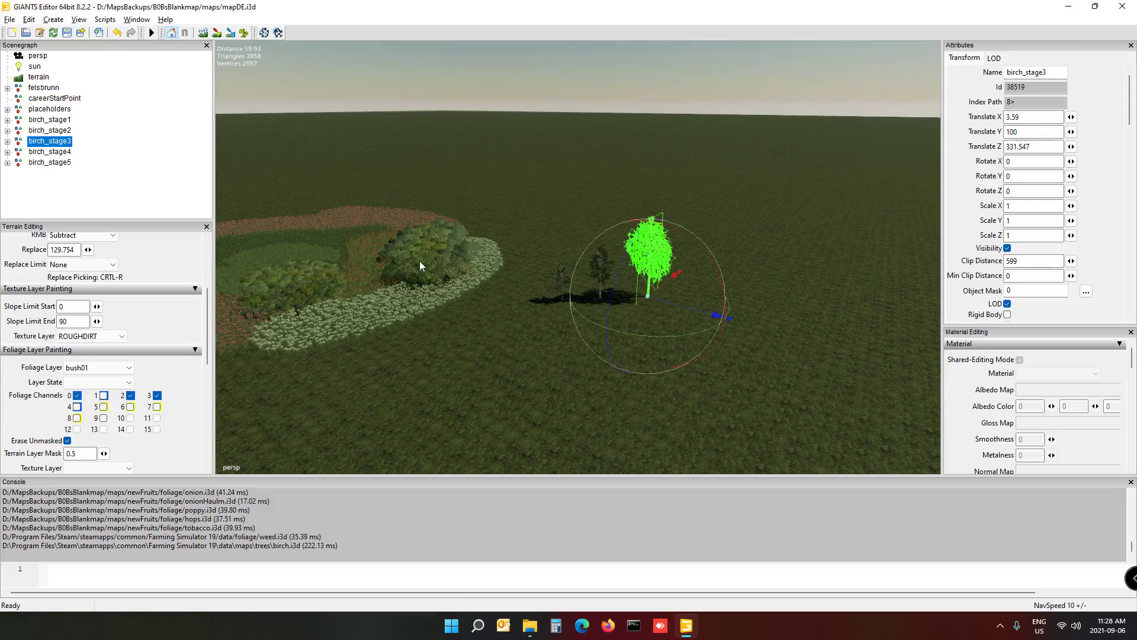
pyautogui.click(73, 153)
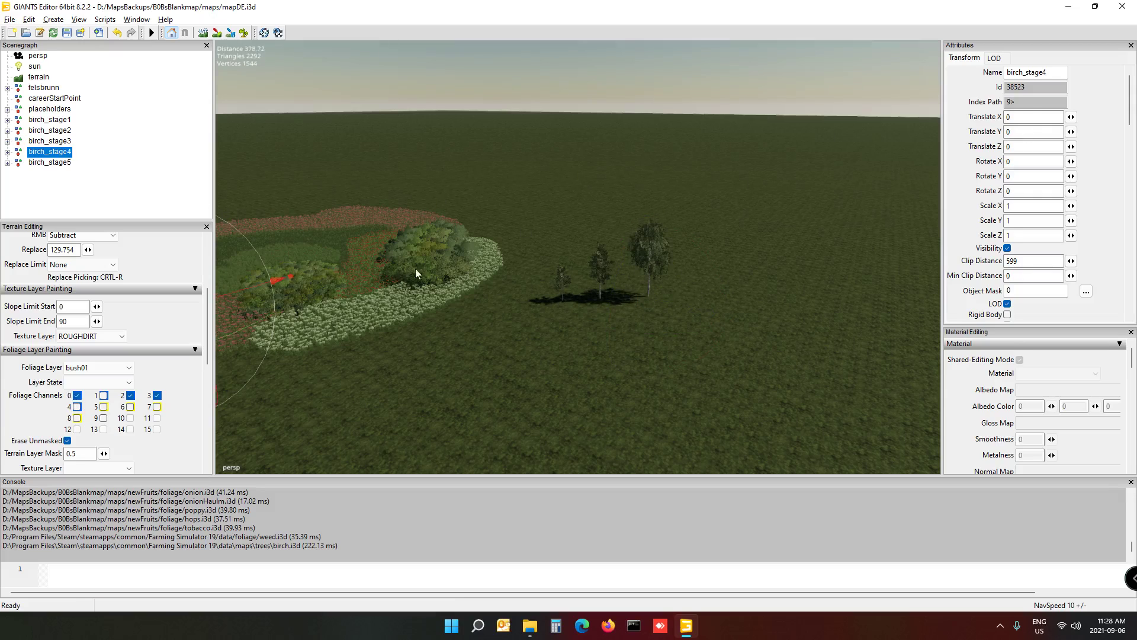
pyautogui.hotkey('ctrl', 'b')
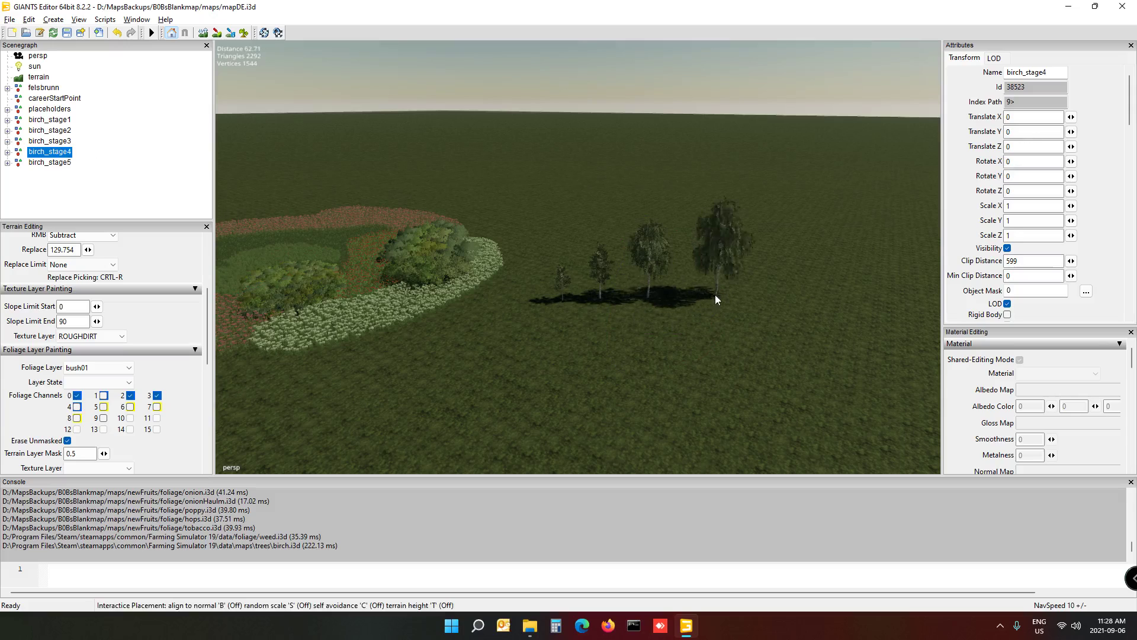
pyautogui.click(708, 294)
# Step: Place birch_stage5 at the right end of the birch row and clear the selection
pyautogui.click(67, 163)
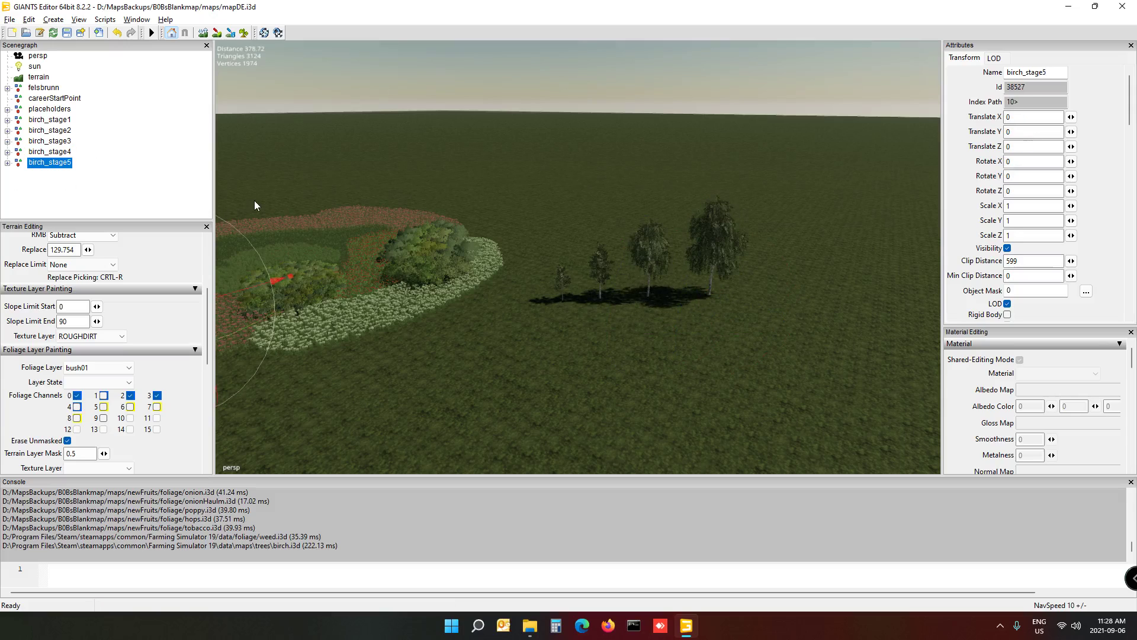
pyautogui.hotkey('ctrl', 'b')
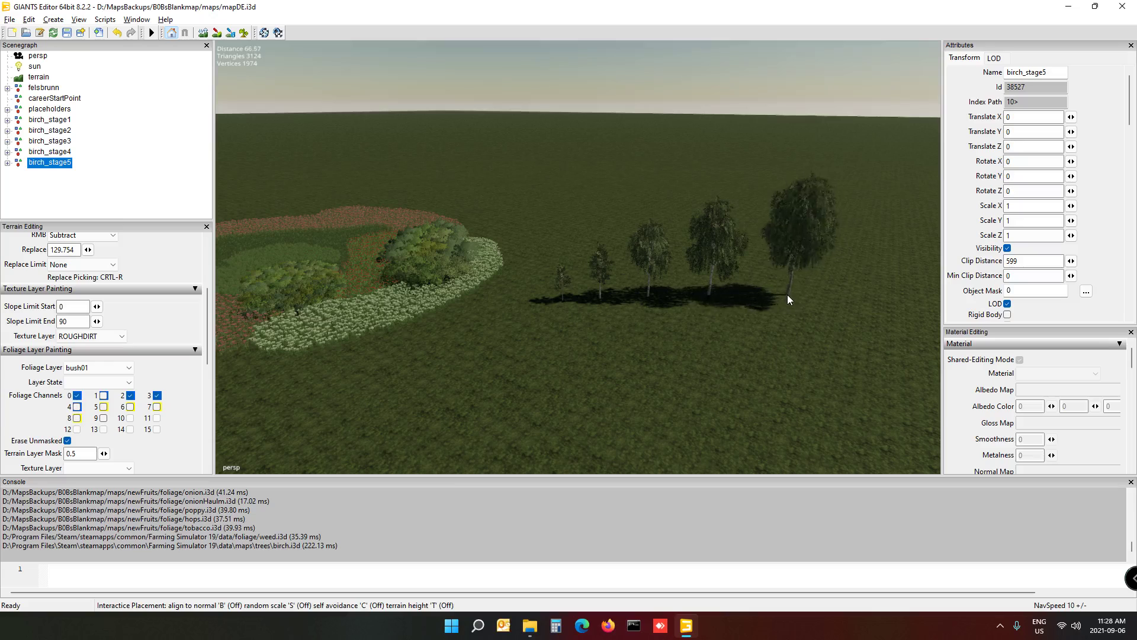
pyautogui.click(780, 300)
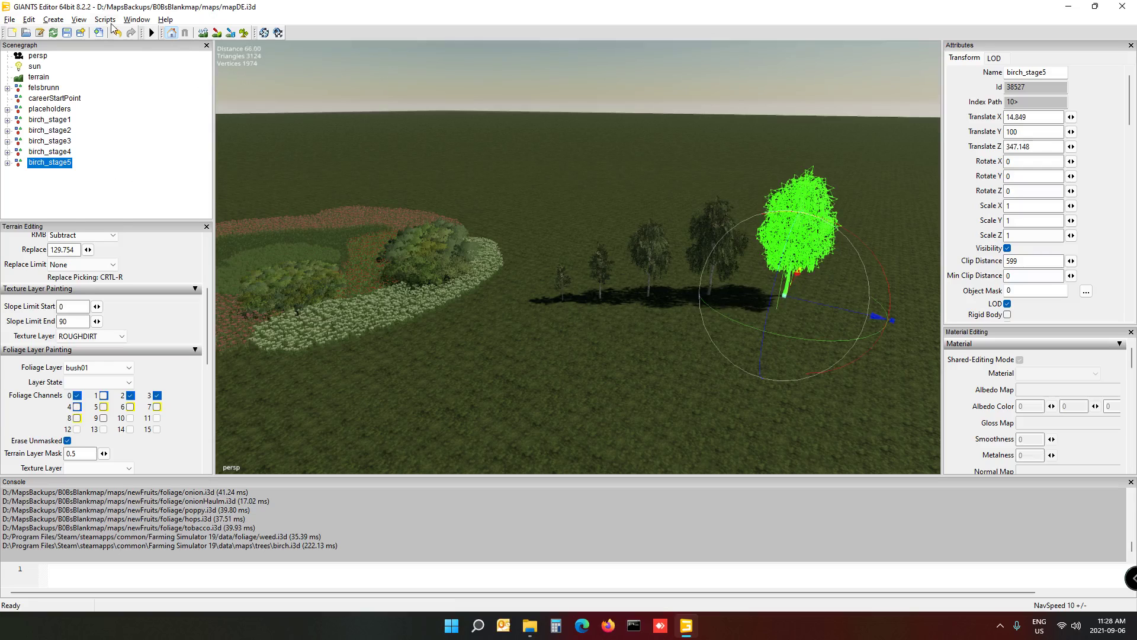
pyautogui.click(100, 142)
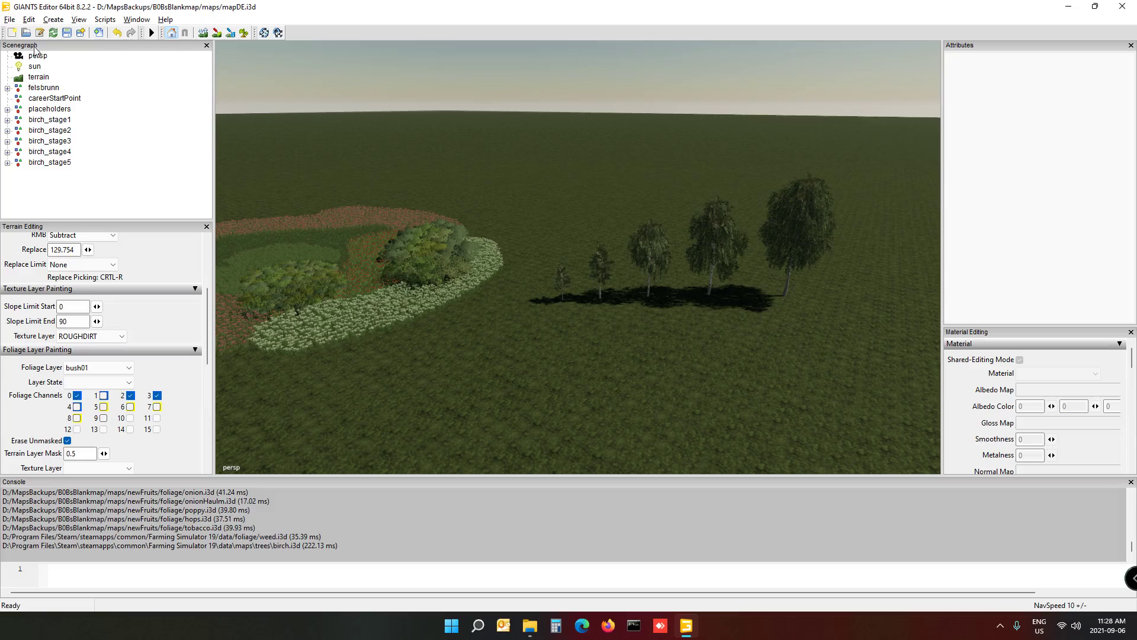
# Step: Create a transform group at the root of the scene and select it
pyautogui.click(55, 20)
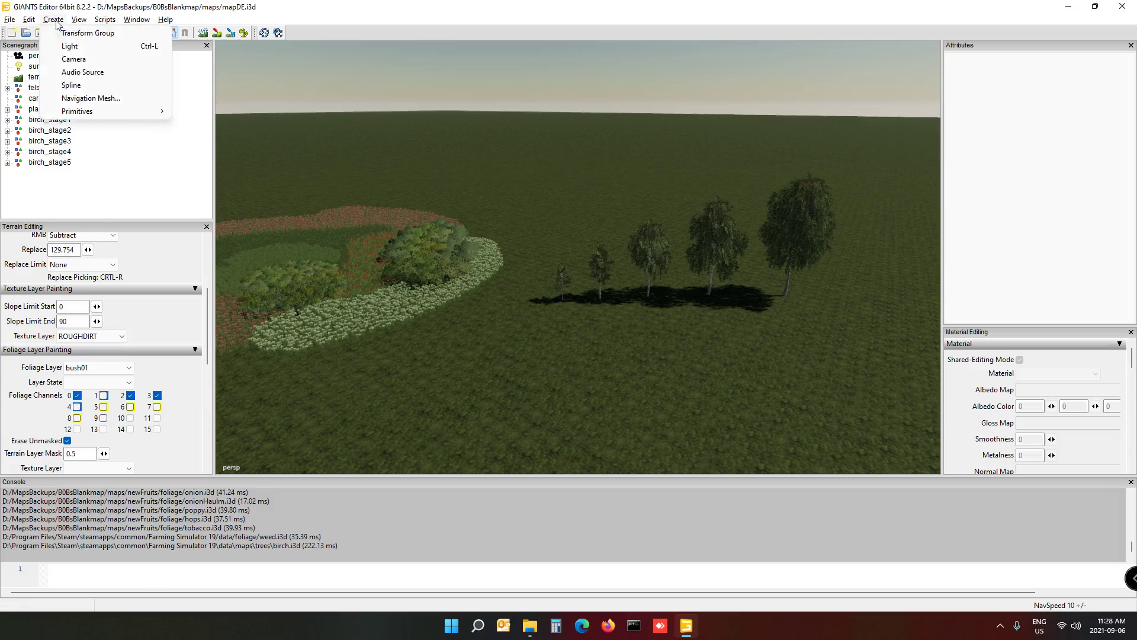
pyautogui.click(83, 34)
pyautogui.click(56, 173)
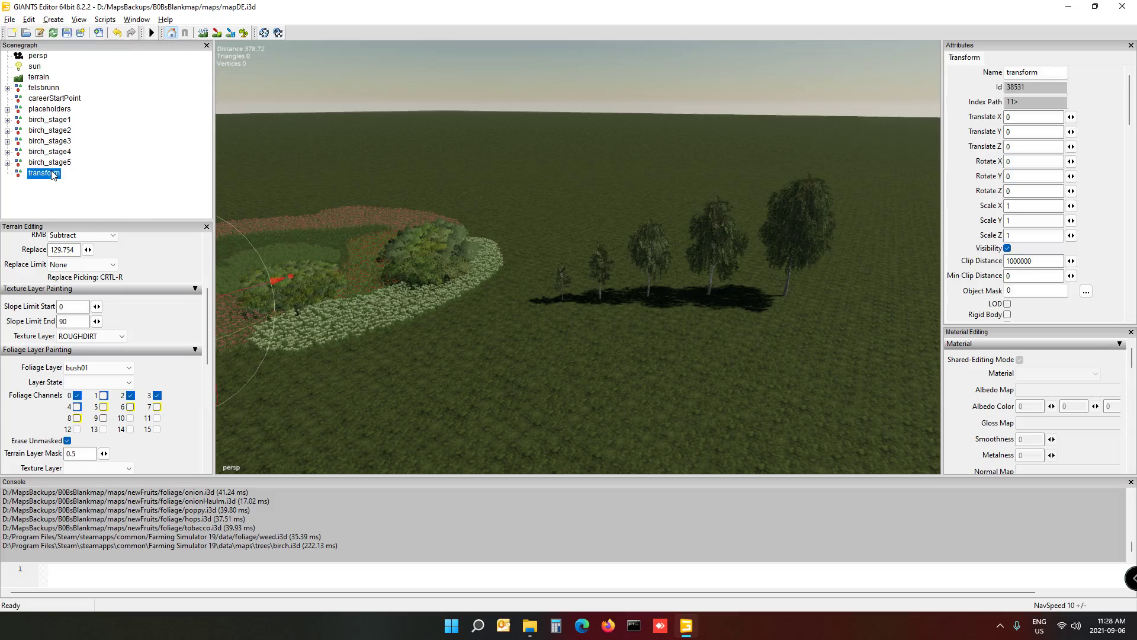
# Step: Rename the new transform group as trees and clear the selection
pyautogui.doubleClick(1063, 76)
pyautogui.write('trees')
pyautogui.press('Return')
pyautogui.click(115, 215)
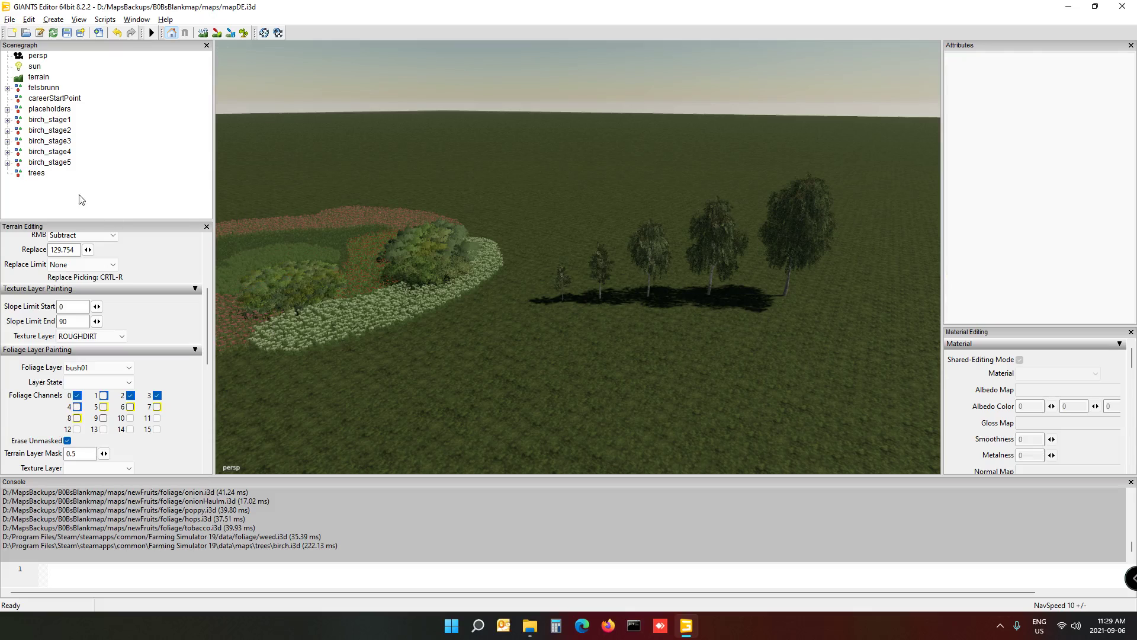
# Step: Cut birch_stage1 through birch_stage5 from the scene root and paste them into the trees group
pyautogui.click(49, 121)
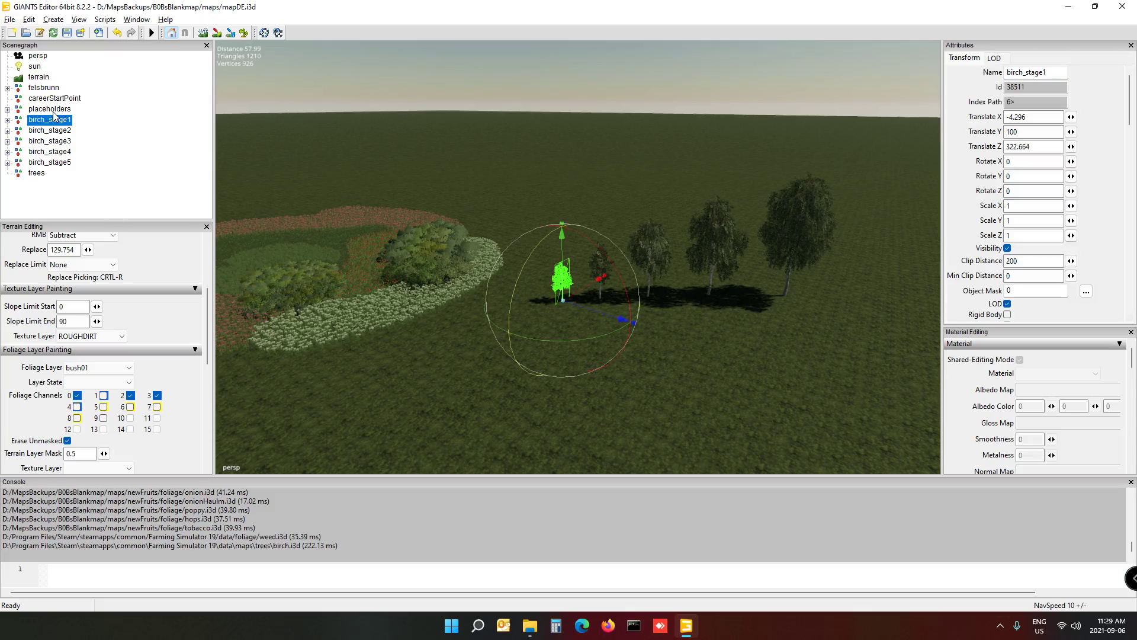
pyautogui.keyDown('shift'); pyautogui.click(52, 163); pyautogui.keyUp('shift')
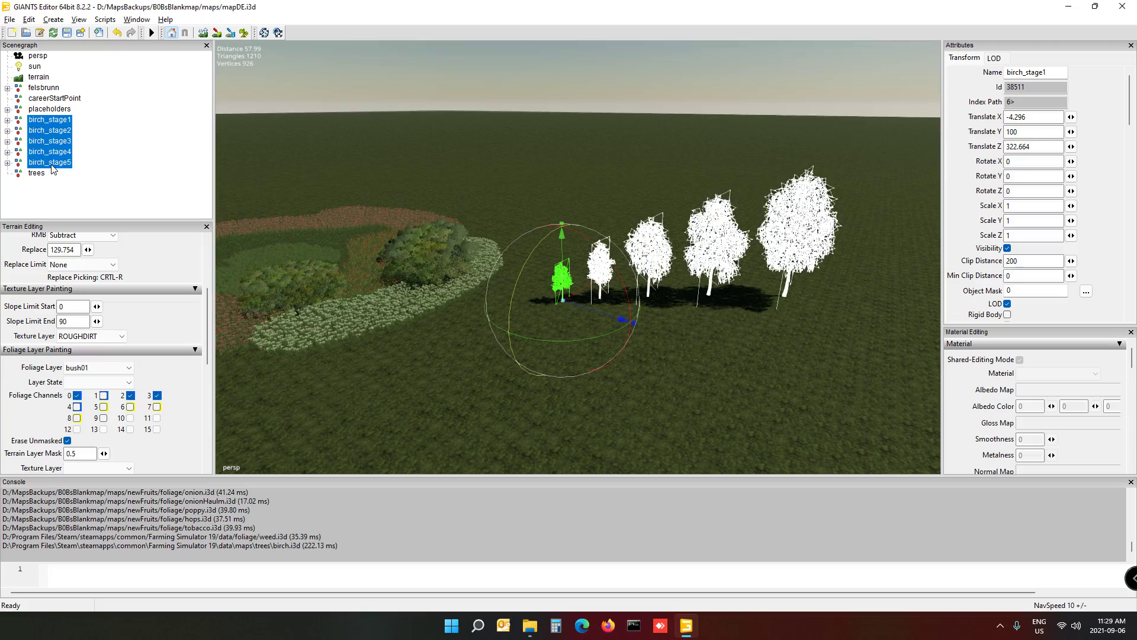
pyautogui.press('Delete')
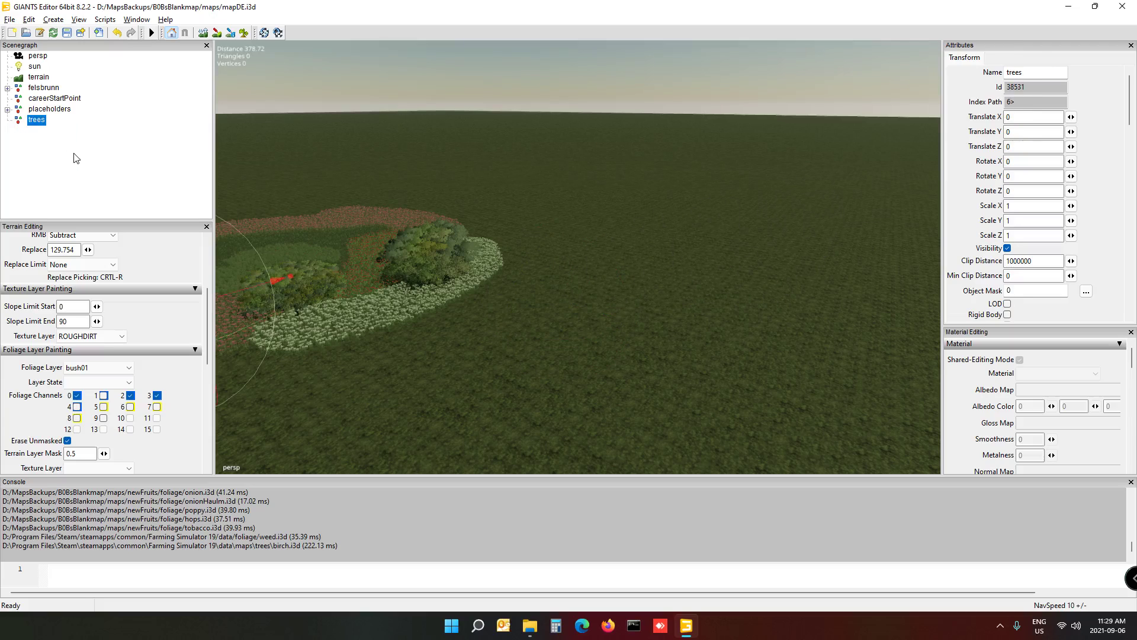
pyautogui.hotkey('ctrl', 'v')
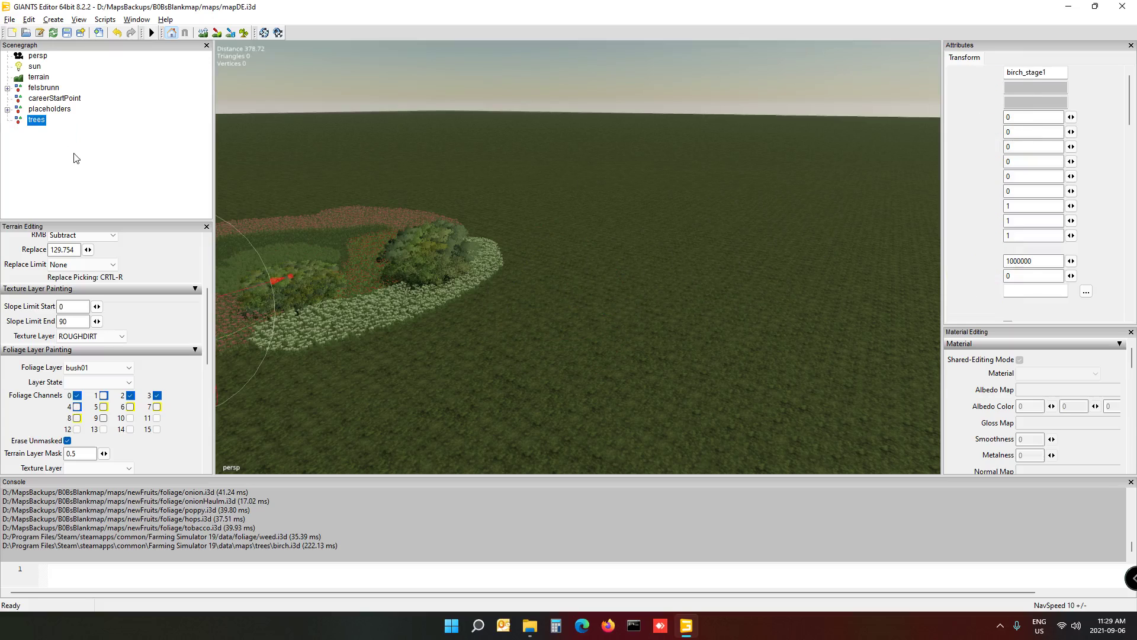
pyautogui.click(150, 174)
pyautogui.click(36, 121)
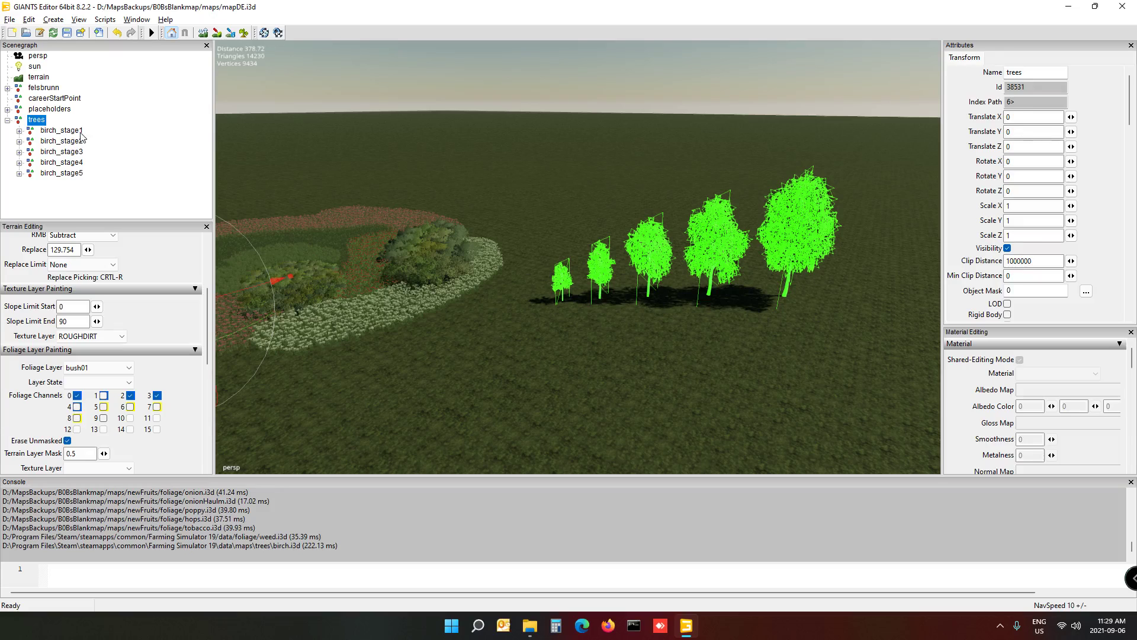
# Step: Duplicate birch_stage1 and scatter about a dozen copies over the open terrain in front of the birch row, using interactive placement
pyautogui.click(574, 261)
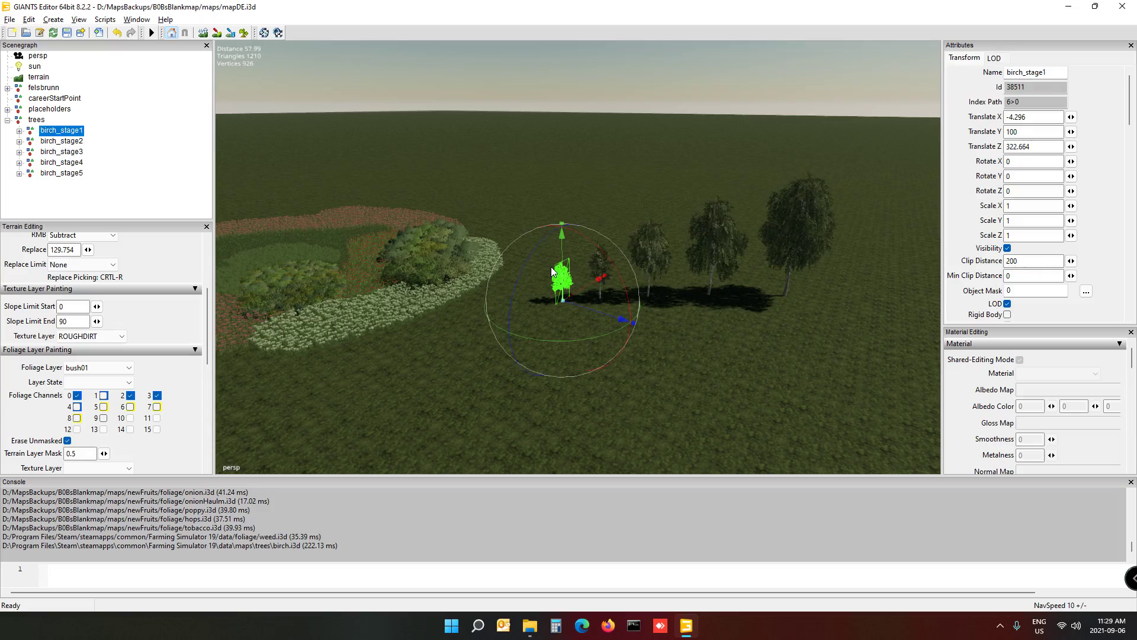
pyautogui.hotkey('ctrl', 'd')
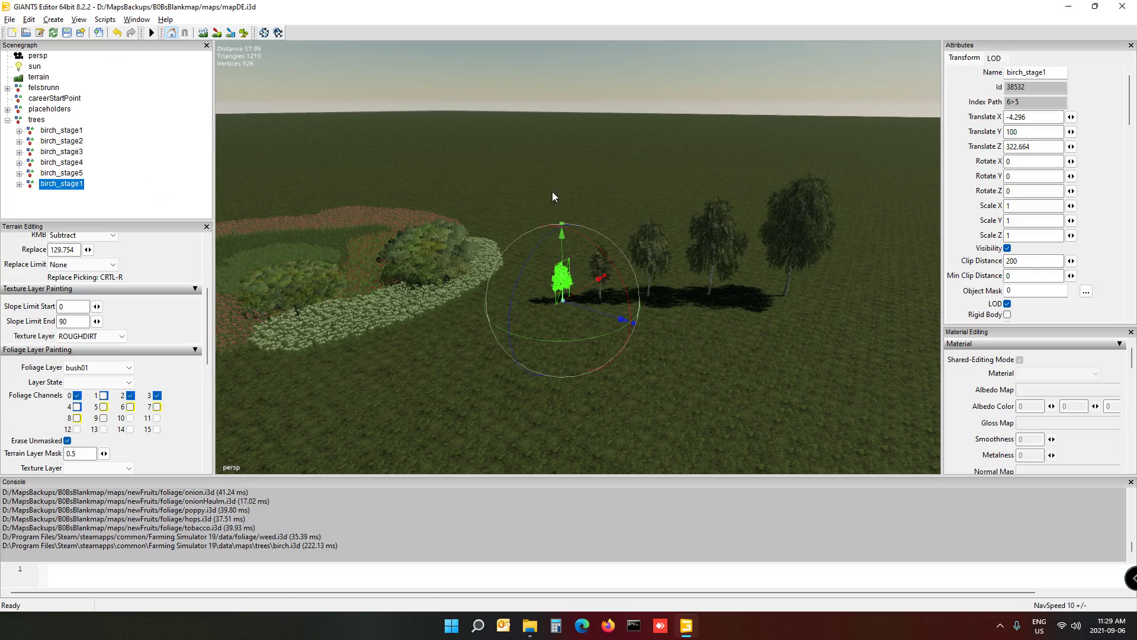
pyautogui.press('space')
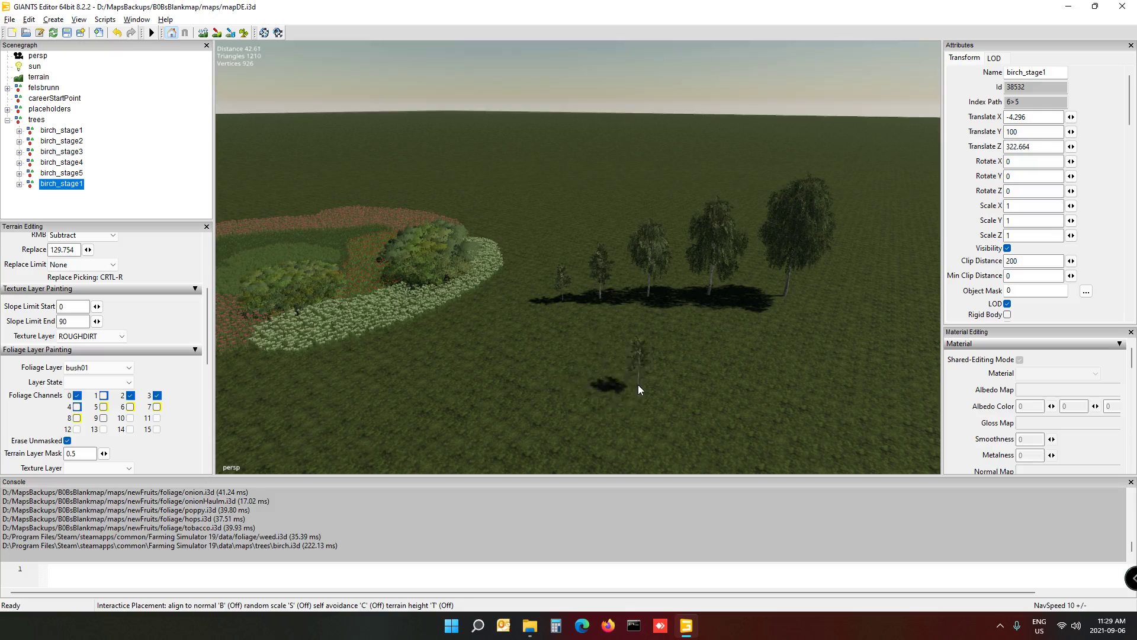
pyautogui.click(638, 385)
pyautogui.click(580, 378)
pyautogui.click(502, 375)
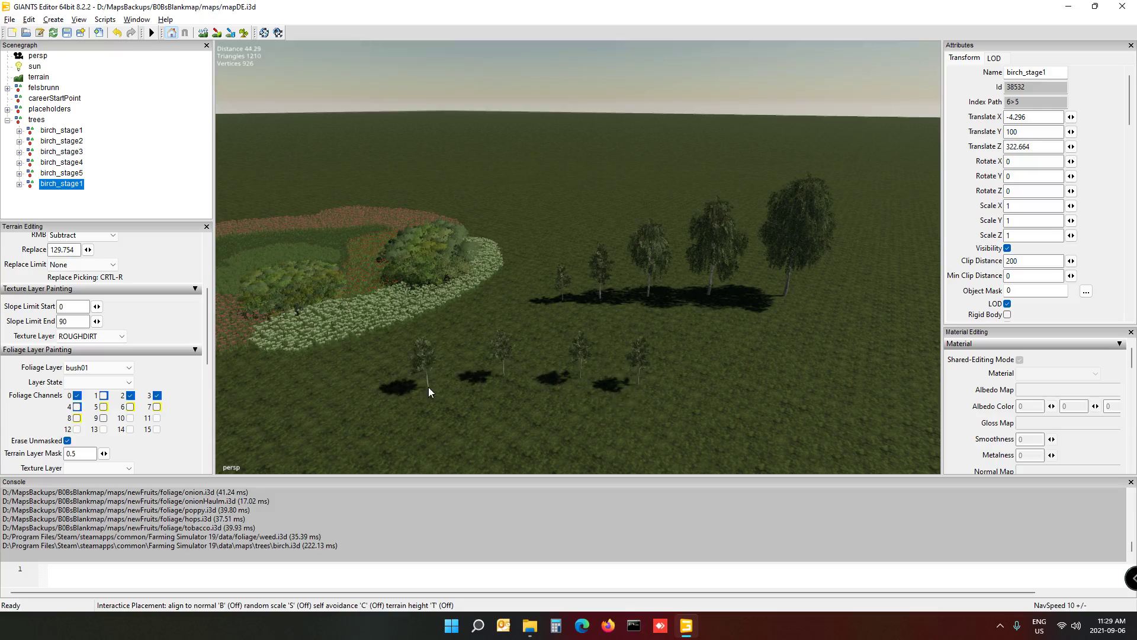
pyautogui.click(428, 386)
pyautogui.click(513, 439)
pyautogui.click(645, 427)
pyautogui.click(740, 417)
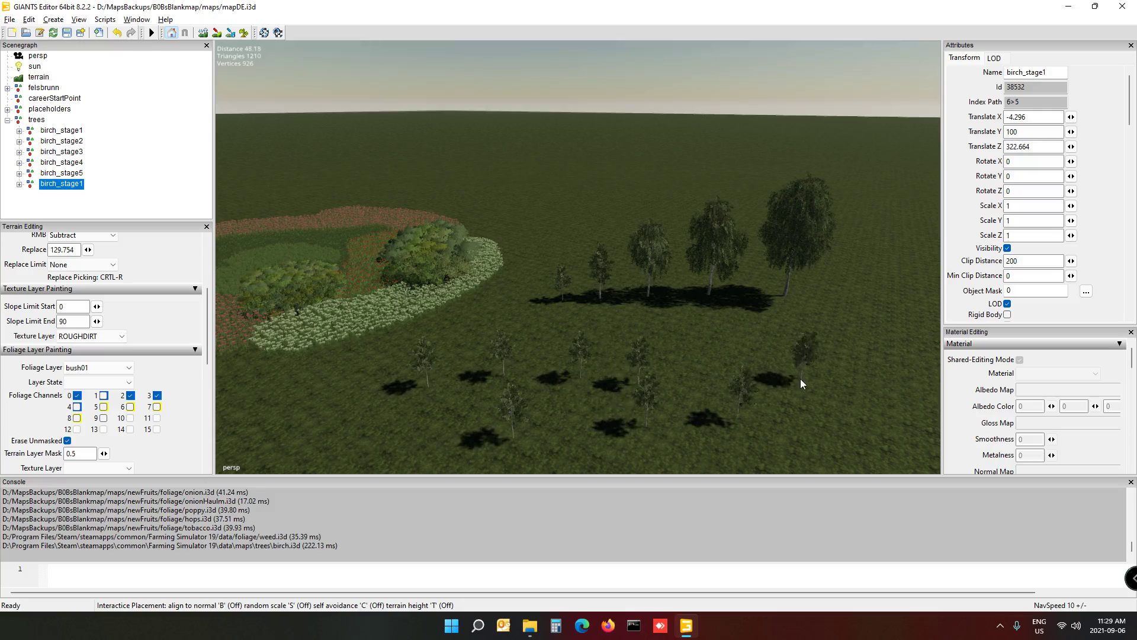
pyautogui.click(800, 378)
pyautogui.click(858, 378)
pyautogui.click(867, 325)
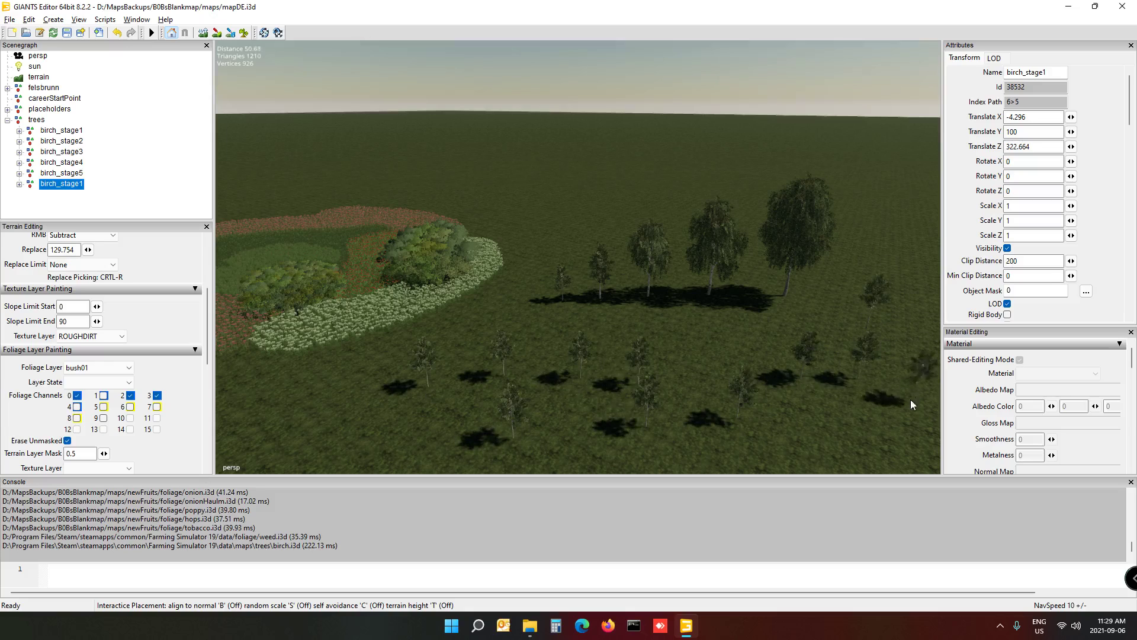
pyautogui.click(900, 411)
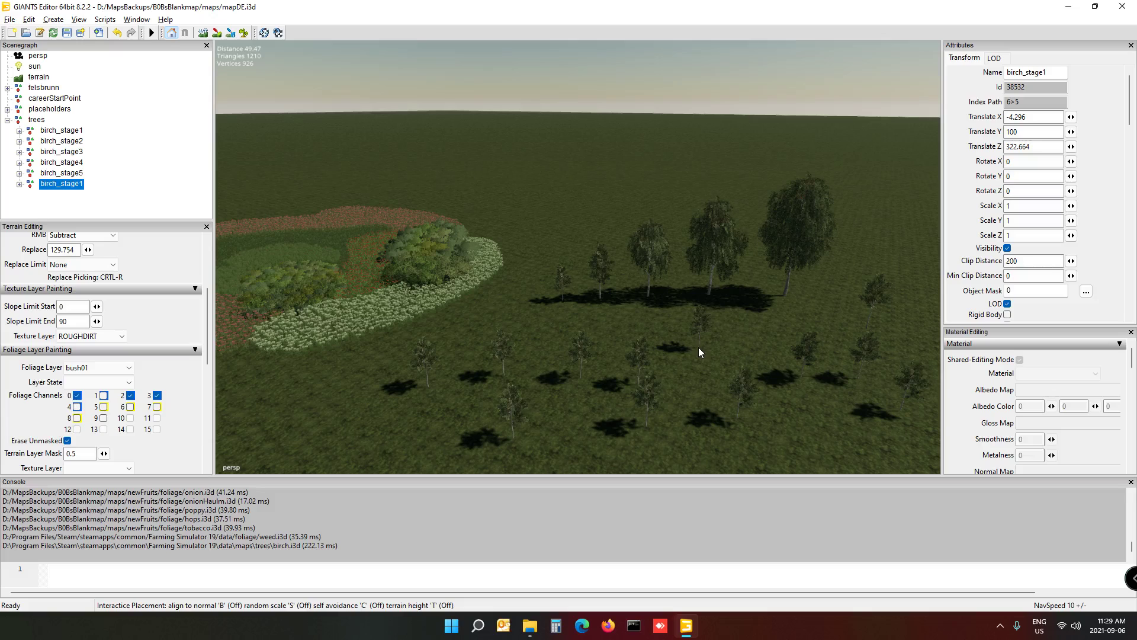
pyautogui.press('Escape')
# Step: Reposition the floating birch_stage1 copy onto the ground between the painted foliage and the scattered birches, using interactive placement
pyautogui.click(872, 301)
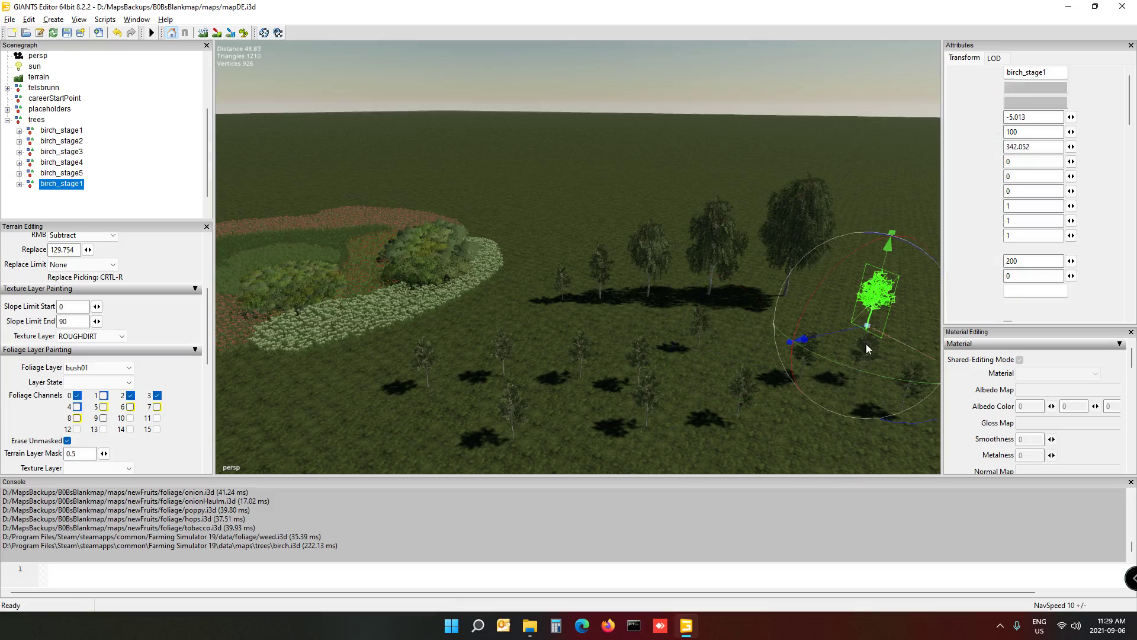
pyautogui.hotkey('ctrl', 'b')
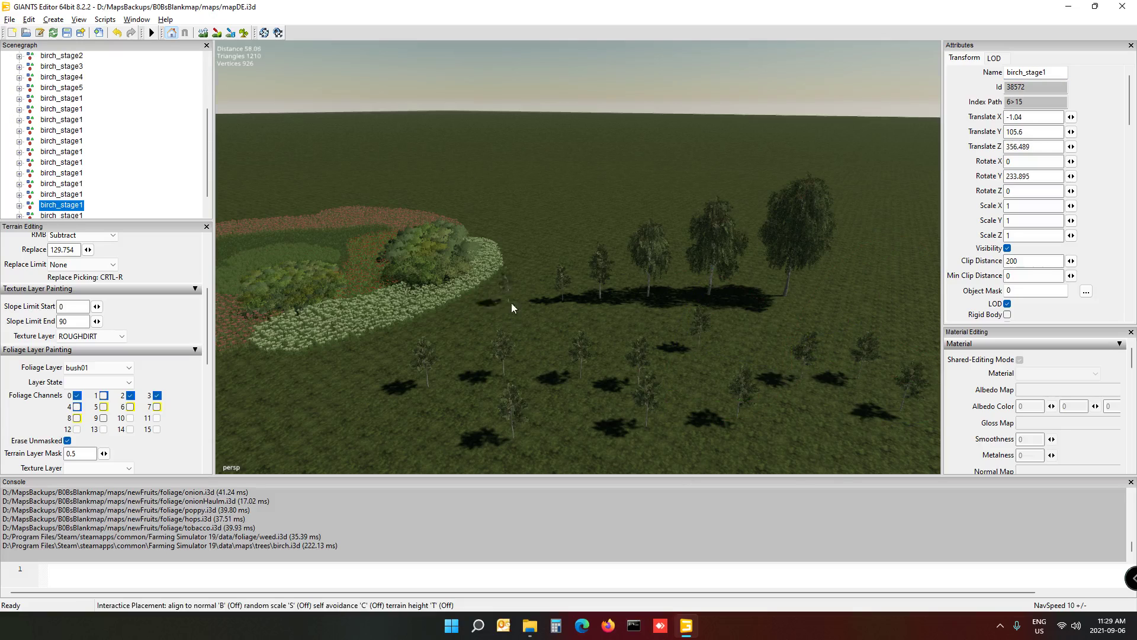
pyautogui.click(532, 333)
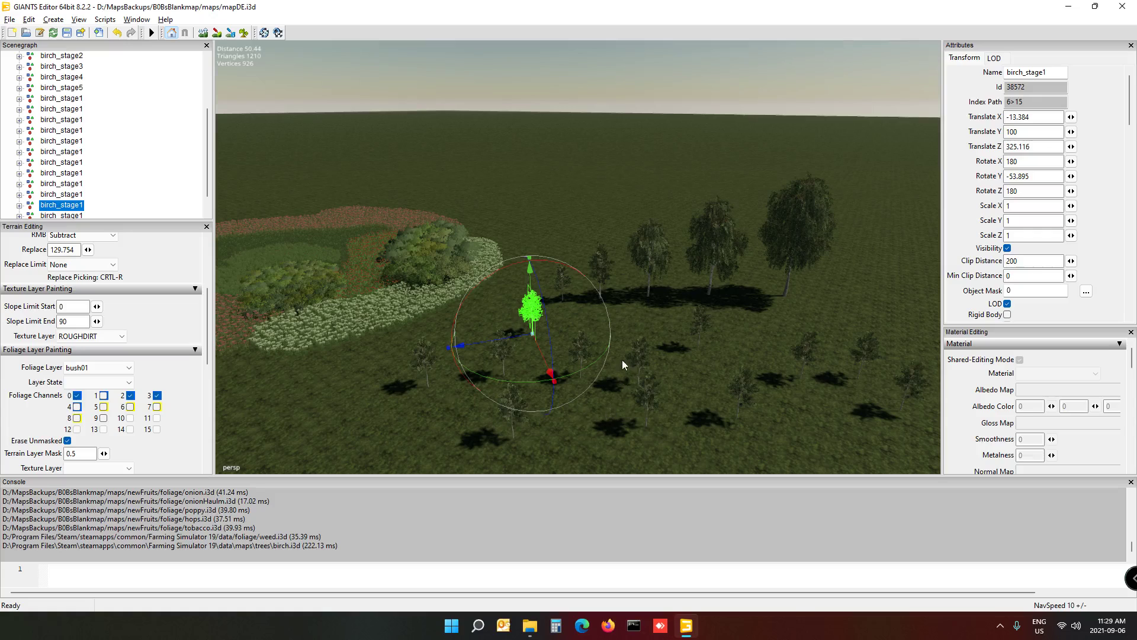
# Step: Duplicate the repositioned birch and place three copies in a loose row on the empty terrain near the painted foliage
pyautogui.scroll(5, 557, 363)
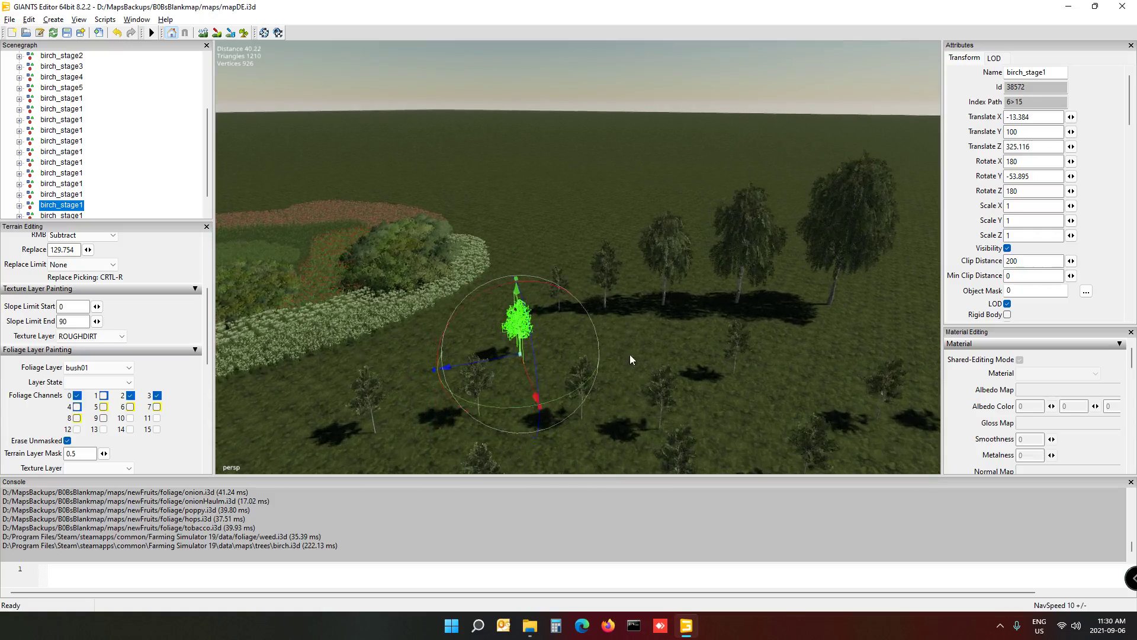
pyautogui.keyDown('alt'); pyautogui.moveTo(630, 354); pyautogui.dragTo(474, 418); pyautogui.keyUp('alt')
pyautogui.scroll(4, 452, 393)
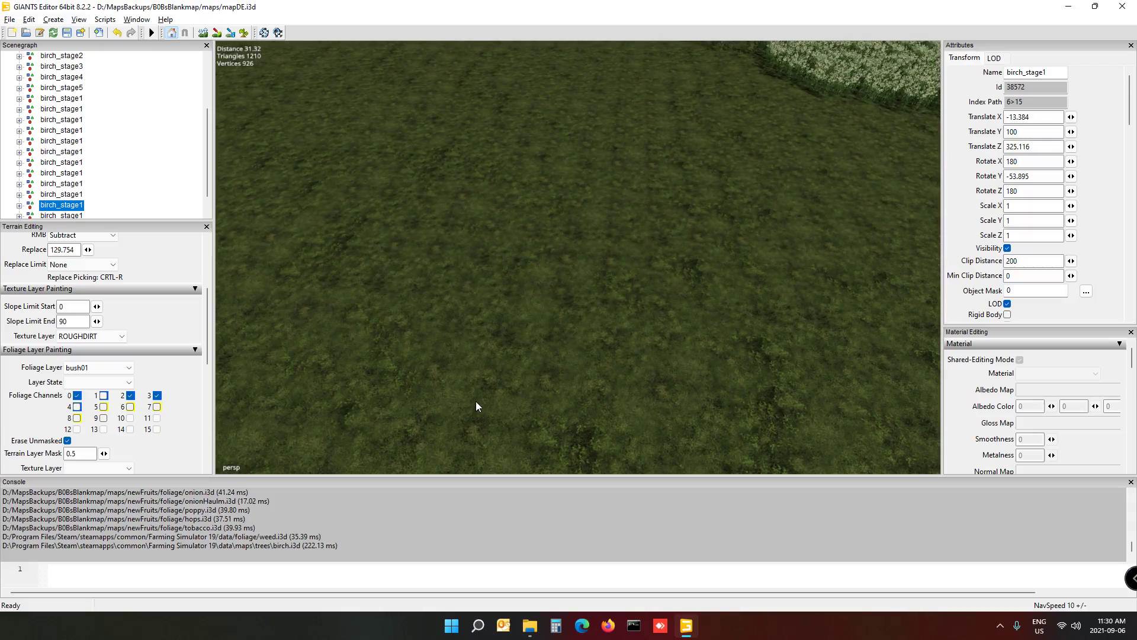
pyautogui.hotkey('ctrl', 'd')
pyautogui.hotkey('ctrl', 'b')
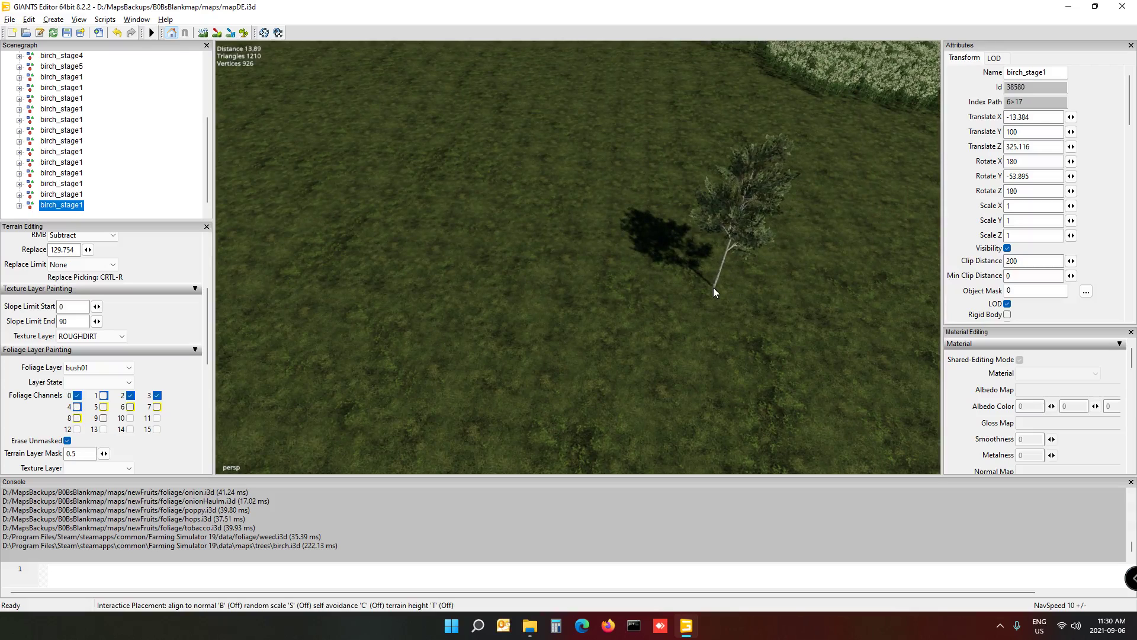
pyautogui.click(713, 287)
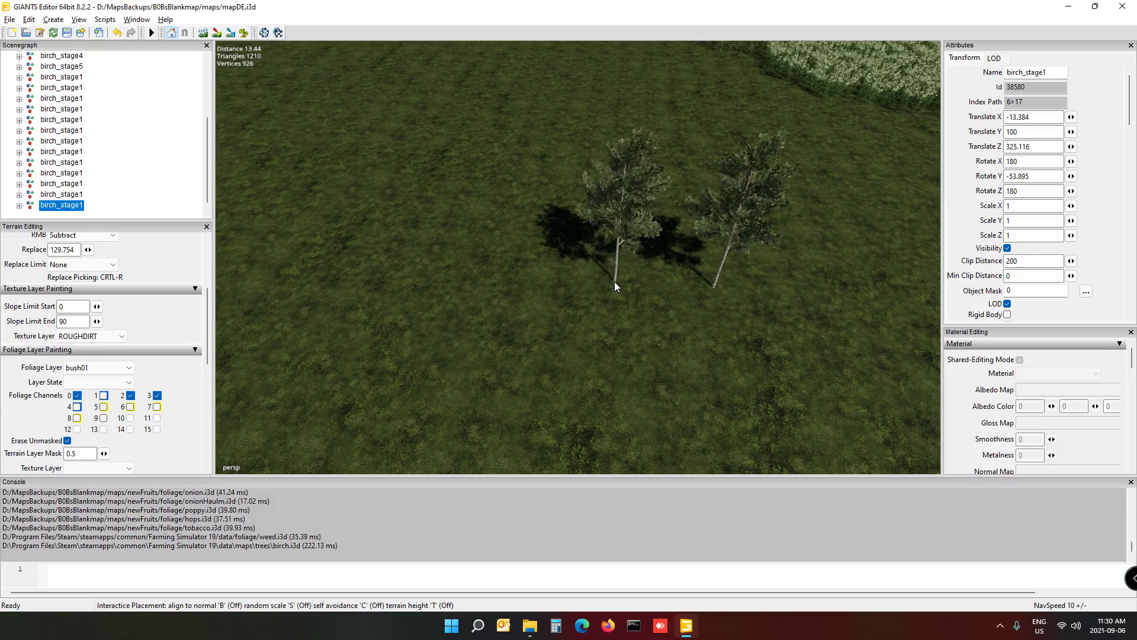
pyautogui.click(614, 282)
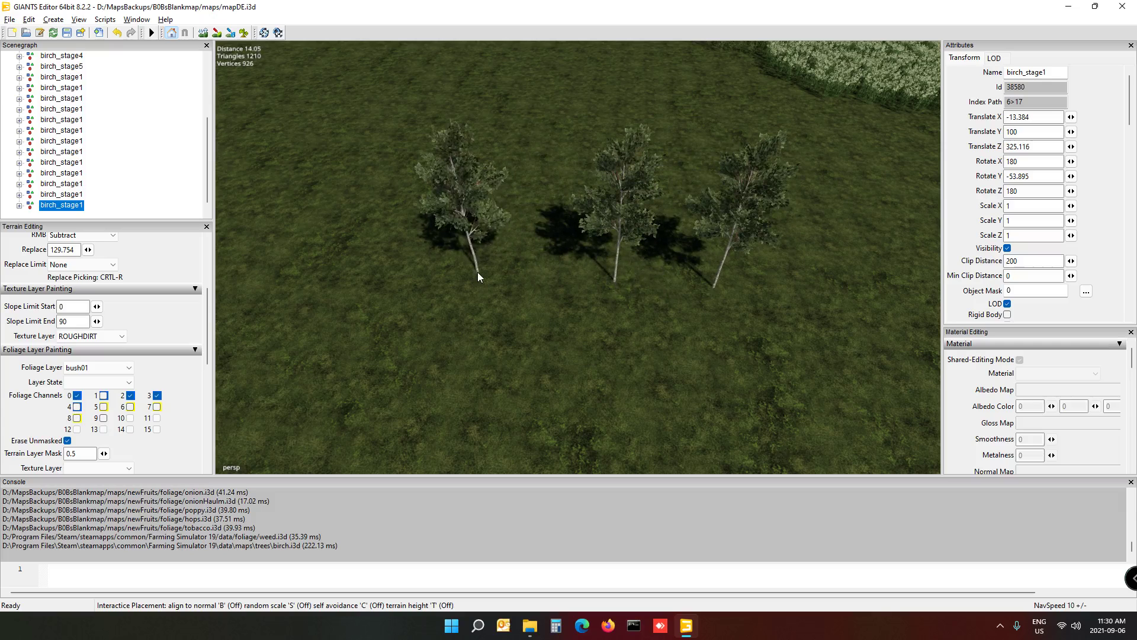
pyautogui.click(478, 272)
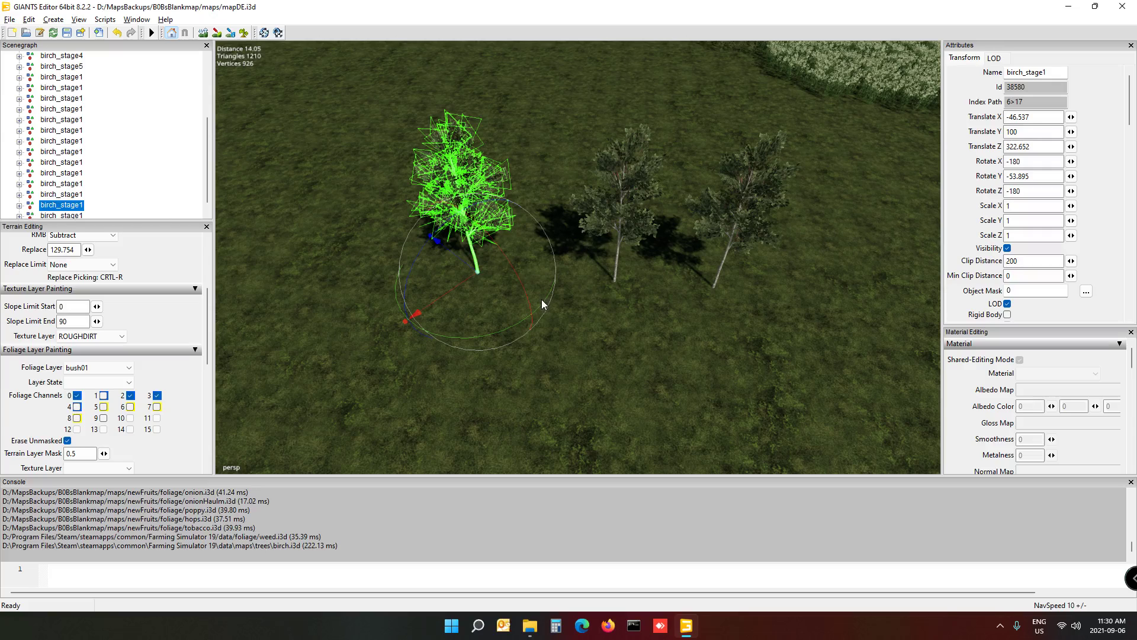
# Step: Duplicate the last birch and place five closely spaced copies in a second row in front of the three, leaving nothing selected
pyautogui.hotkey('ctrl', 'd')
pyautogui.hotkey('ctrl', 'b')
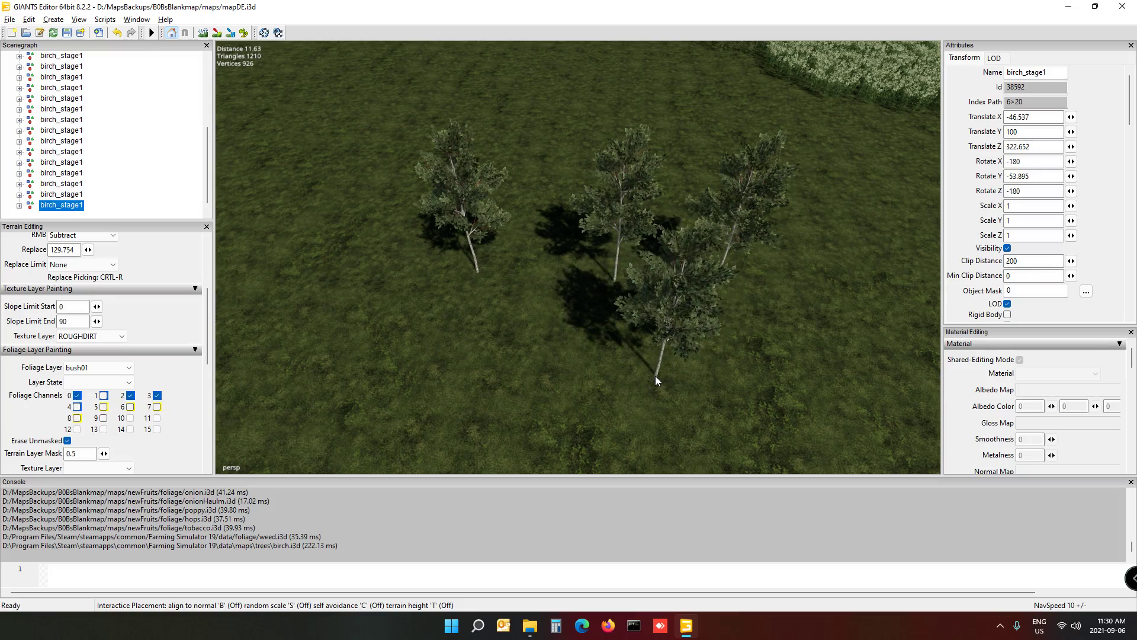
pyautogui.click(655, 376)
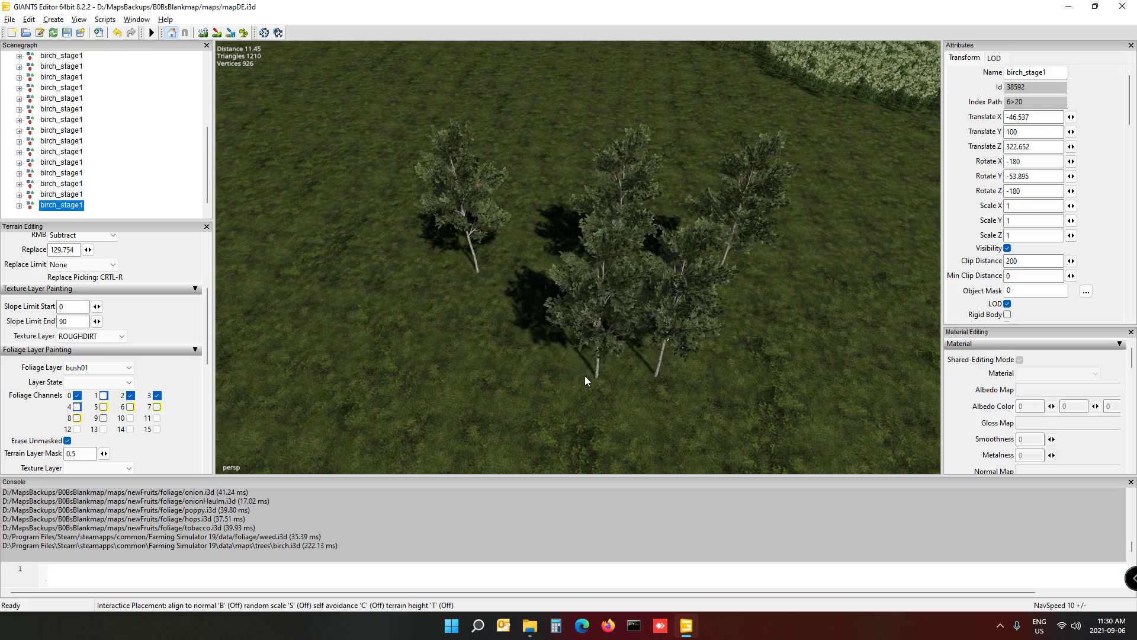
pyautogui.click(580, 375)
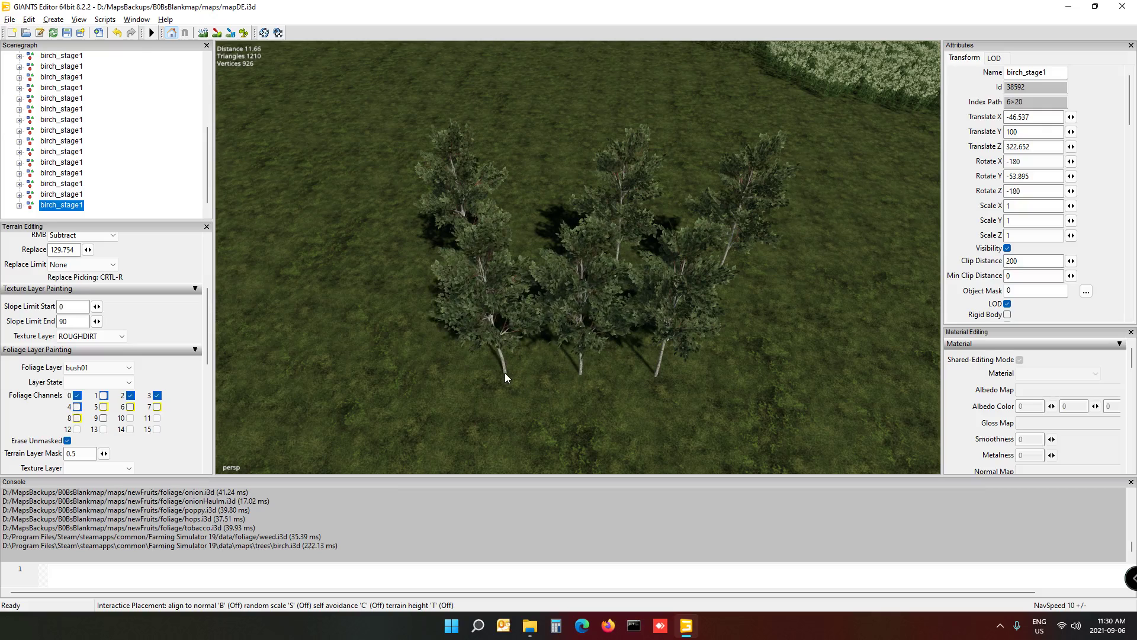
pyautogui.click(504, 372)
pyautogui.click(438, 376)
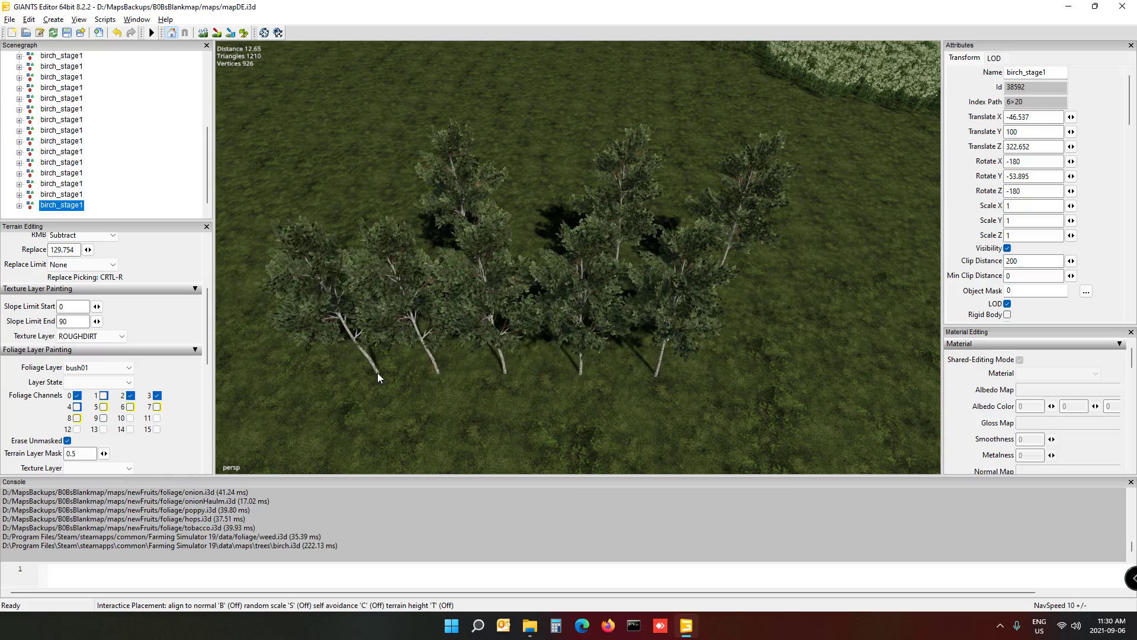
pyautogui.click(375, 373)
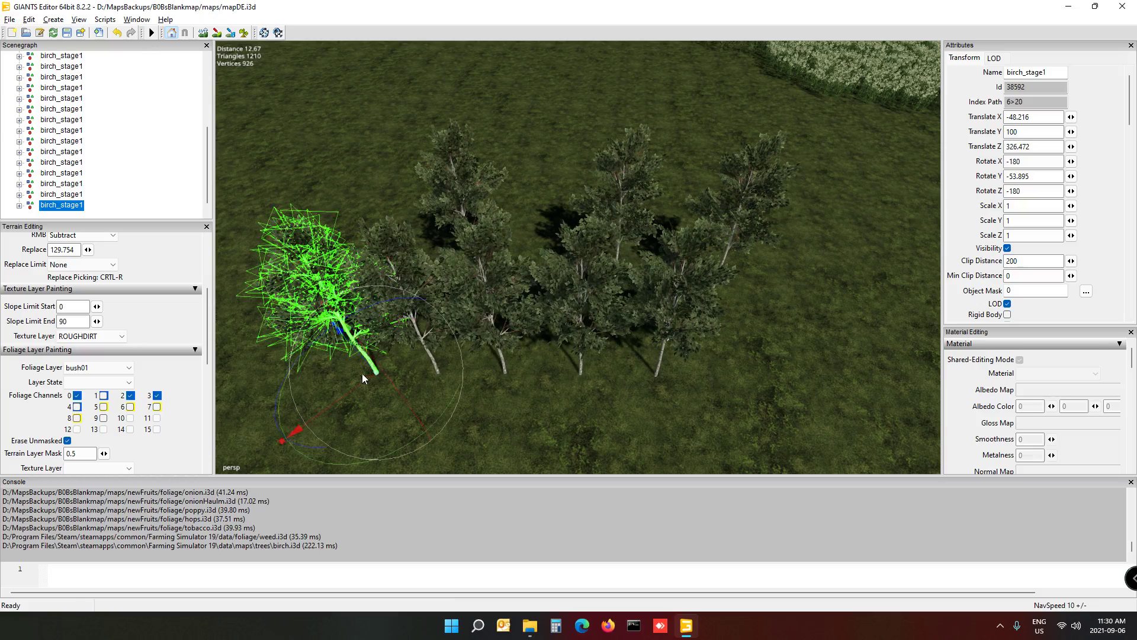
pyautogui.hotkey('ctrl', 'd')
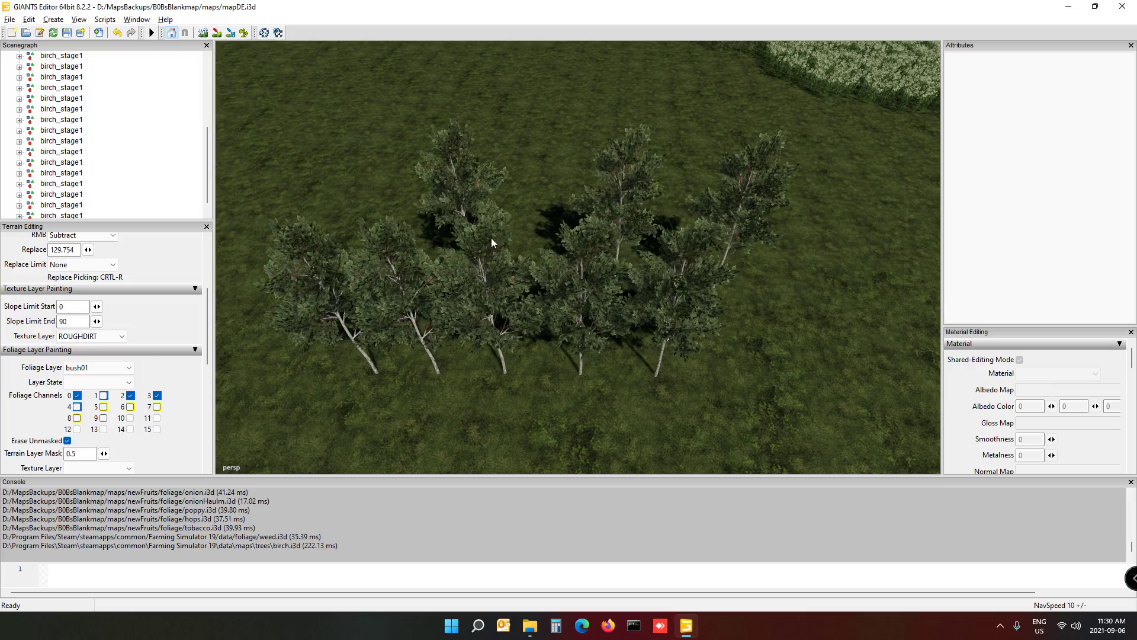
# Step: Collapse all expanded groups in the scenegraph and clear the selection
pyautogui.keyDown('alt'); pyautogui.moveTo(499, 277); pyautogui.dragTo(576, 202); pyautogui.keyUp('alt')
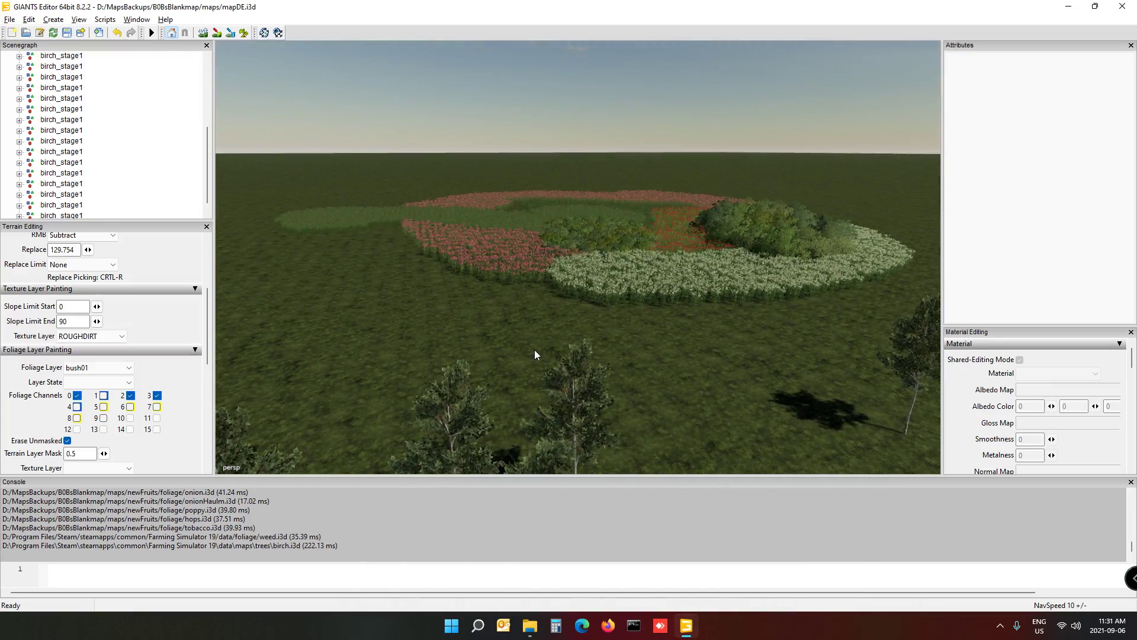
pyautogui.keyDown('alt'); pyautogui.moveTo(535, 355); pyautogui.dragTo(521, 296); pyautogui.keyUp('alt')
pyautogui.rightClick(113, 129)
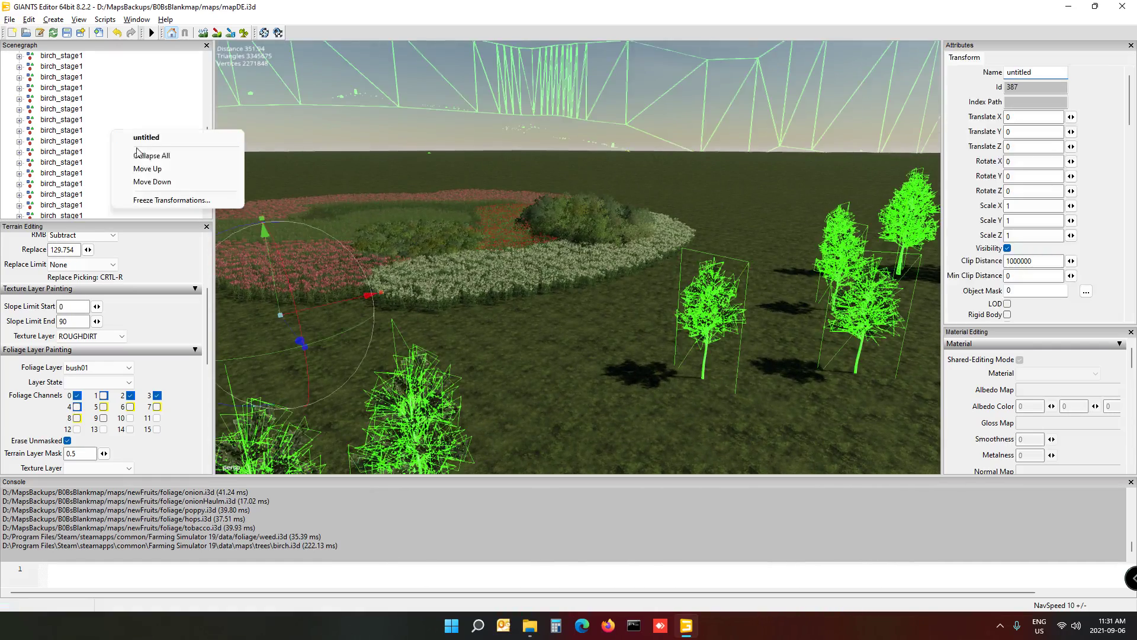
pyautogui.click(148, 156)
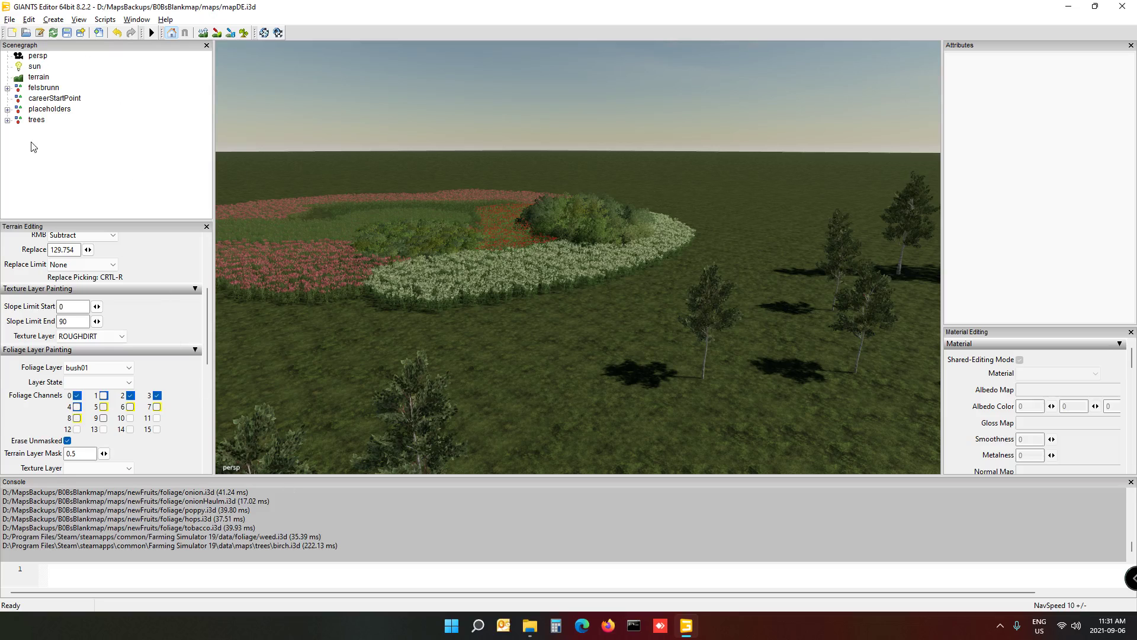
# Step: Examine the painted foliage, bushes and placed birches from several angles and distances
pyautogui.moveTo(724, 244); pyautogui.dragTo(651, 305, button='right')
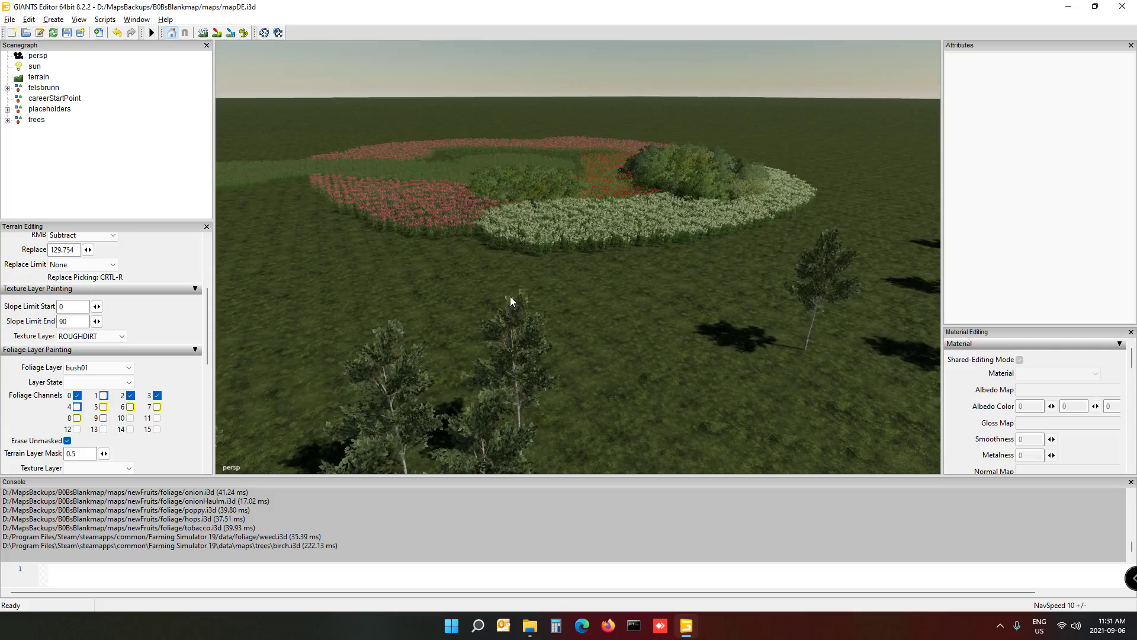
pyautogui.moveTo(510, 296); pyautogui.dragTo(621, 302, button='right')
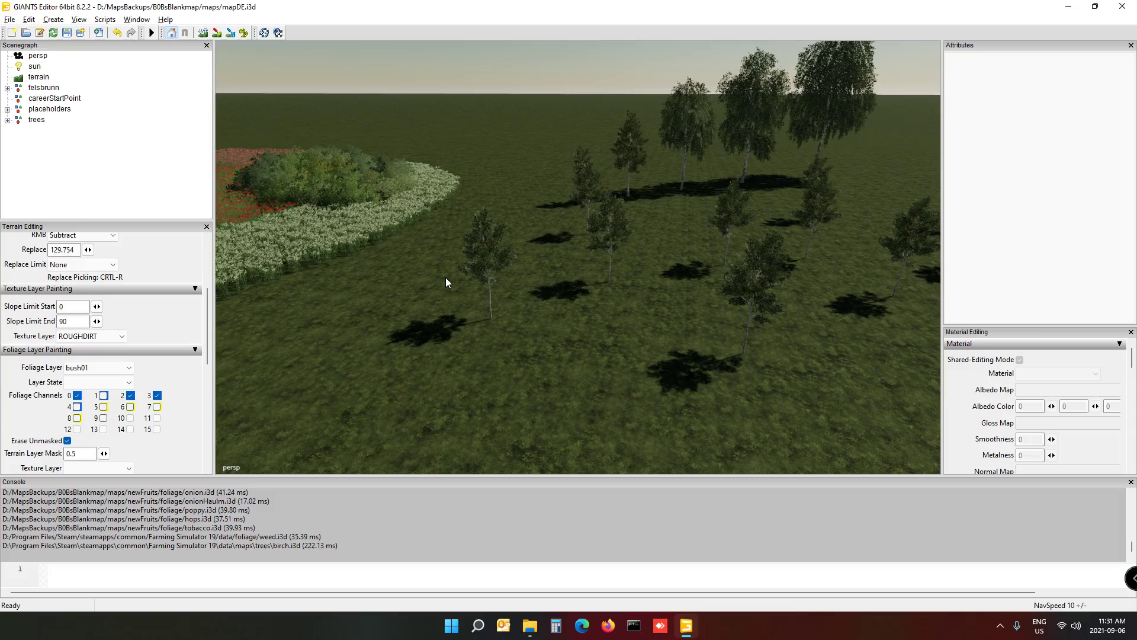
pyautogui.keyDown('alt'); pyautogui.moveTo(445, 277); pyautogui.dragTo(457, 329); pyautogui.keyUp('alt')
pyautogui.scroll(-5, 500, 314)
pyautogui.scroll(-2, 457, 330)
pyautogui.scroll(6, 456, 329)
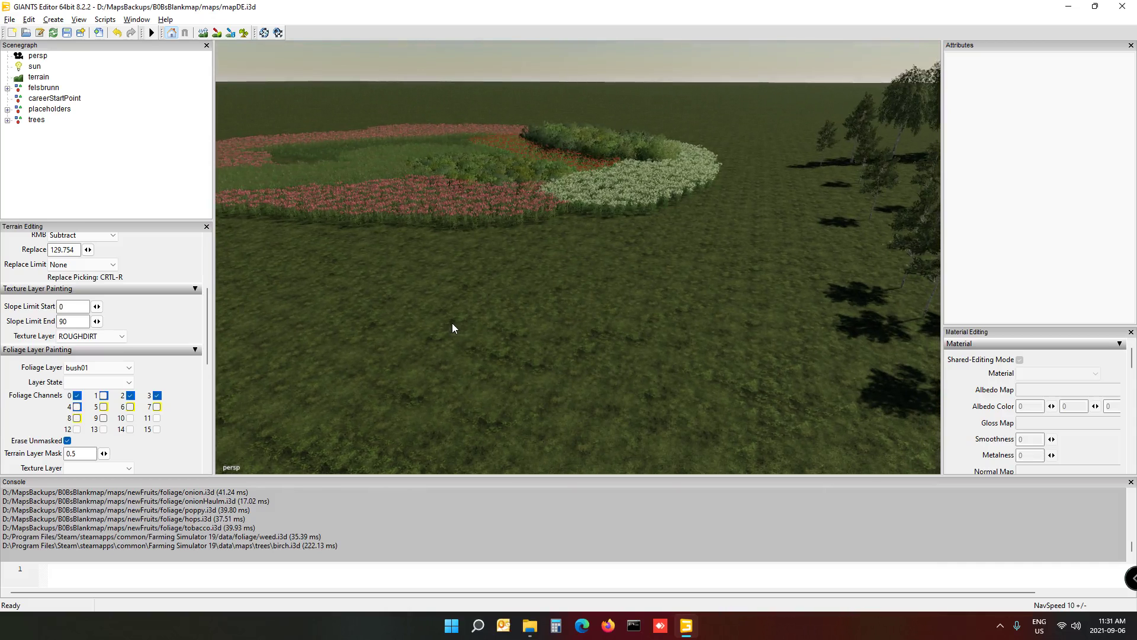
pyautogui.moveTo(452, 323)
pyautogui.keyDown('alt'); pyautogui.mouseDown()
pyautogui.moveTo(460, 332)
pyautogui.moveTo(571, 309)
pyautogui.moveTo(393, 305)
pyautogui.moveTo(475, 312)
pyautogui.moveTo(463, 314)
pyautogui.mouseUp(); pyautogui.keyUp('alt')
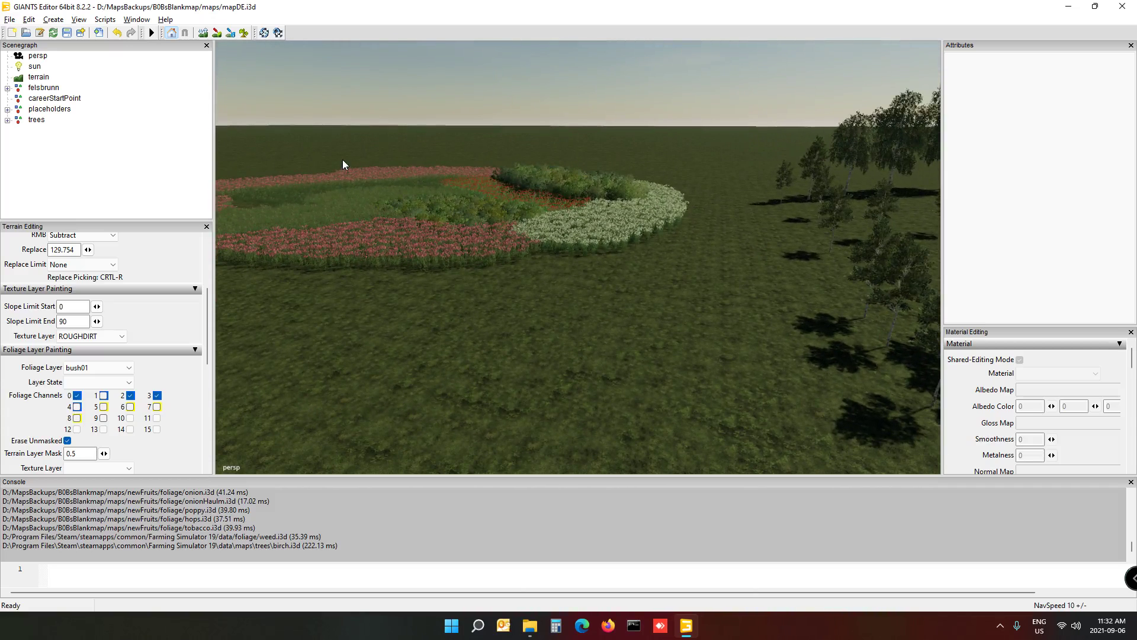
pyautogui.keyDown('alt'); pyautogui.moveTo(517, 285); pyautogui.dragTo(571, 276); pyautogui.keyUp('alt')
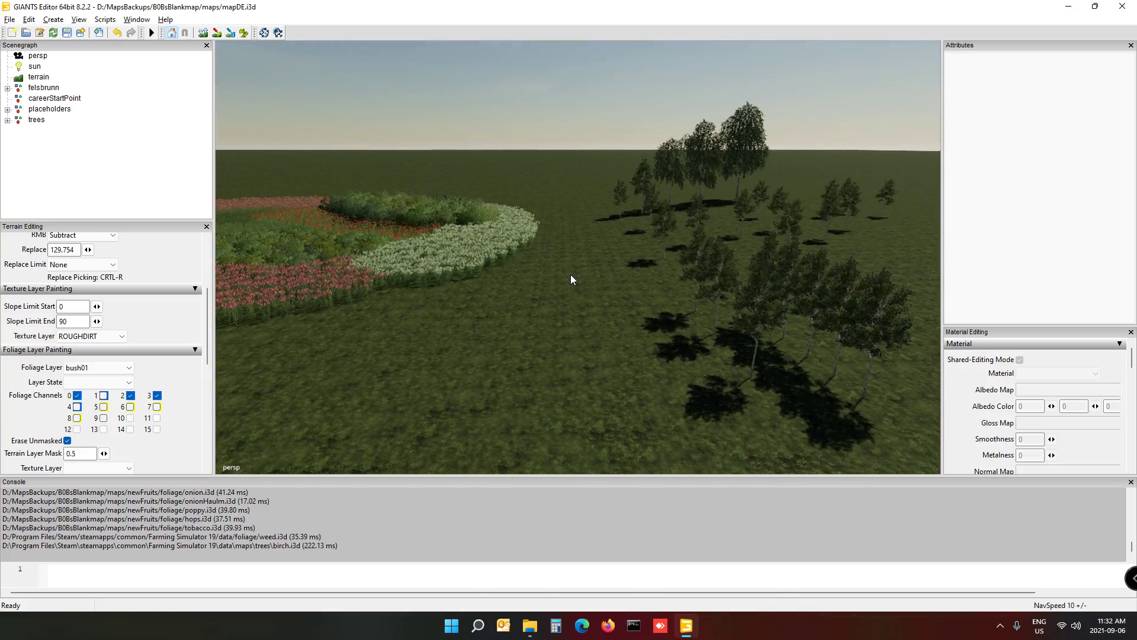